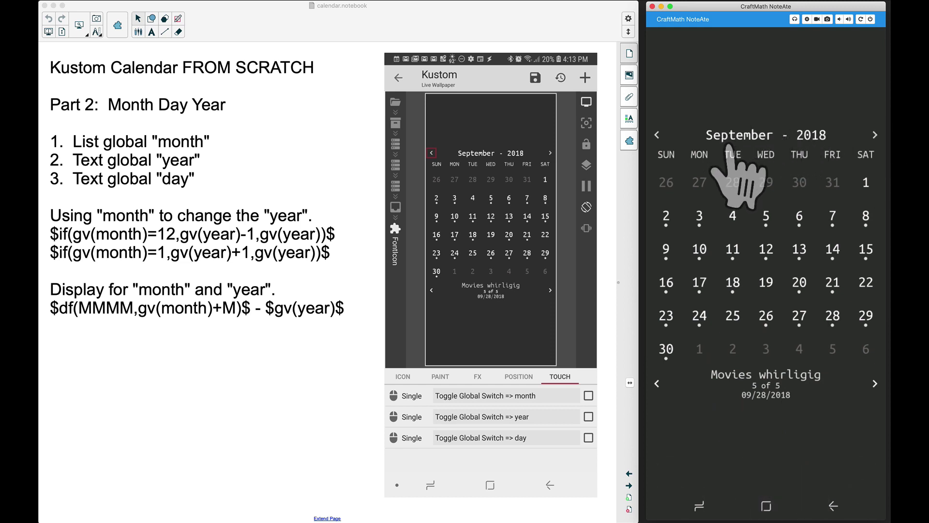
# Advance the finished calendar month by month to January 2019 to check the year rollover
pyautogui.click(874, 135)
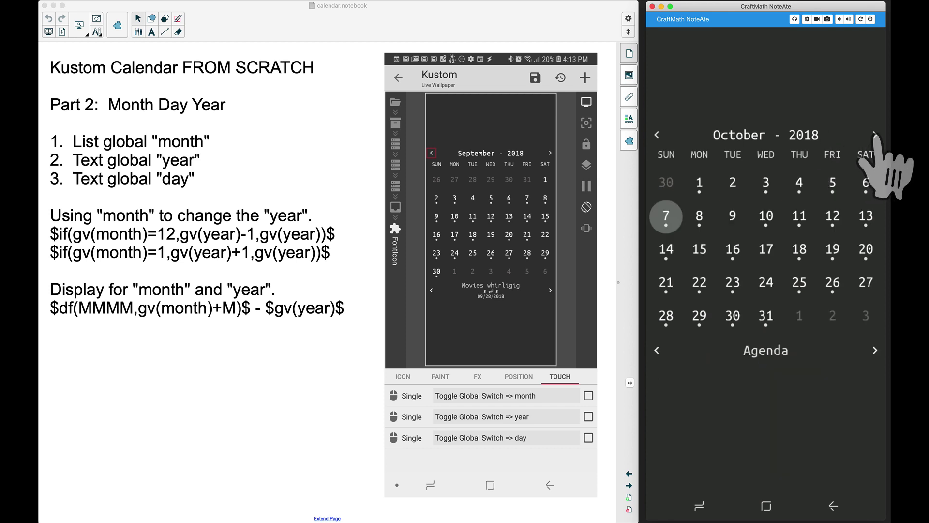
pyautogui.click(874, 135)
pyautogui.click(874, 136)
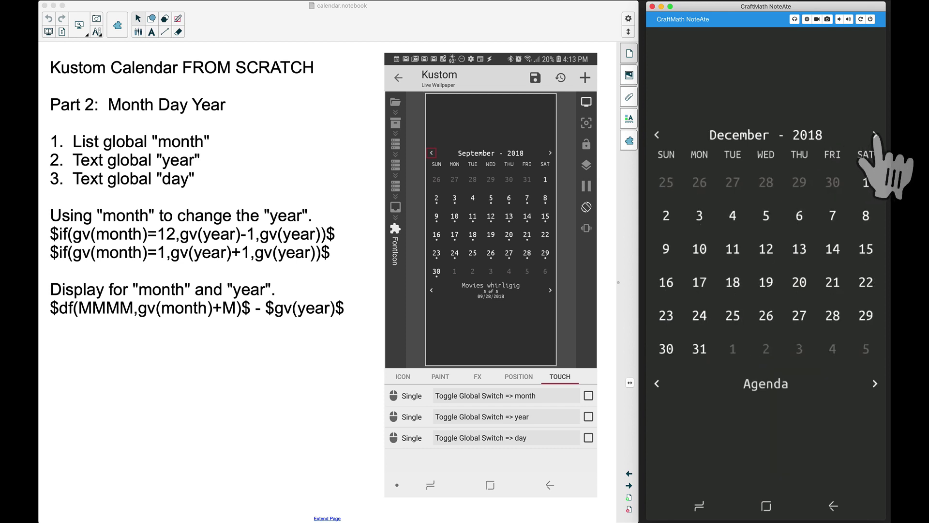
pyautogui.click(875, 136)
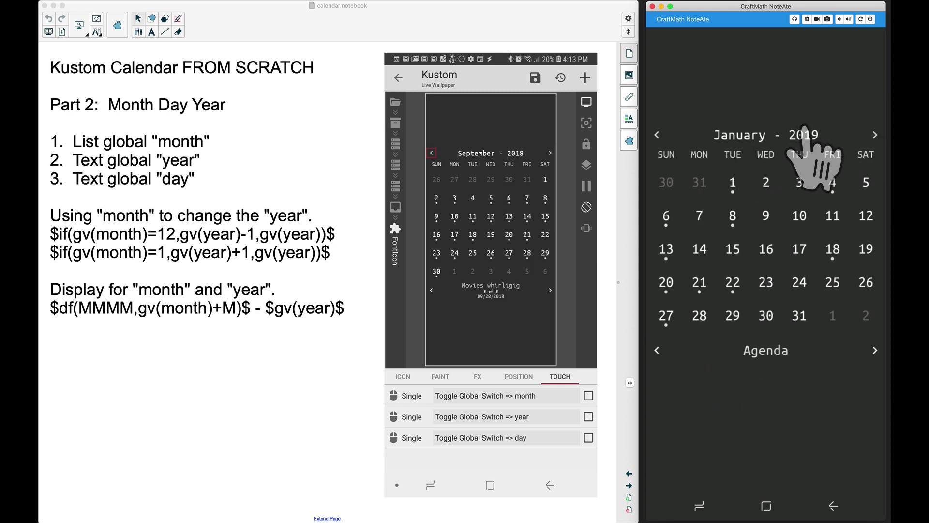
# Step the finished calendar back month by month to December 2017 and return to January 2018 to check the year change
pyautogui.click(657, 135)
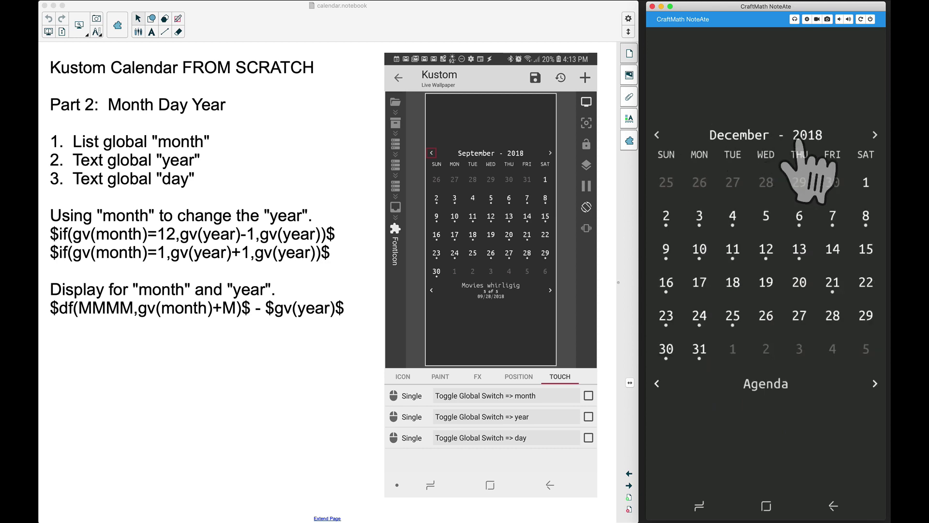
pyautogui.click(657, 136)
pyautogui.click(658, 136)
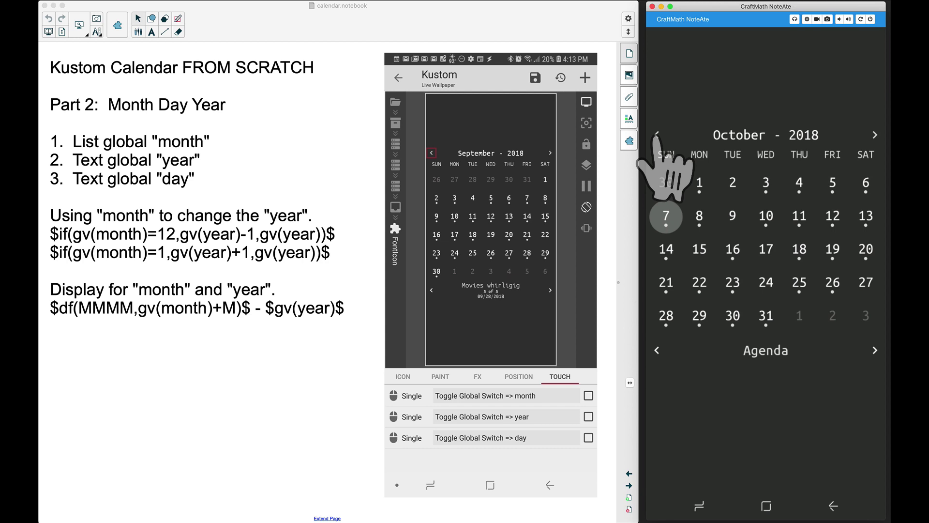
pyautogui.click(658, 135)
pyautogui.click(657, 135)
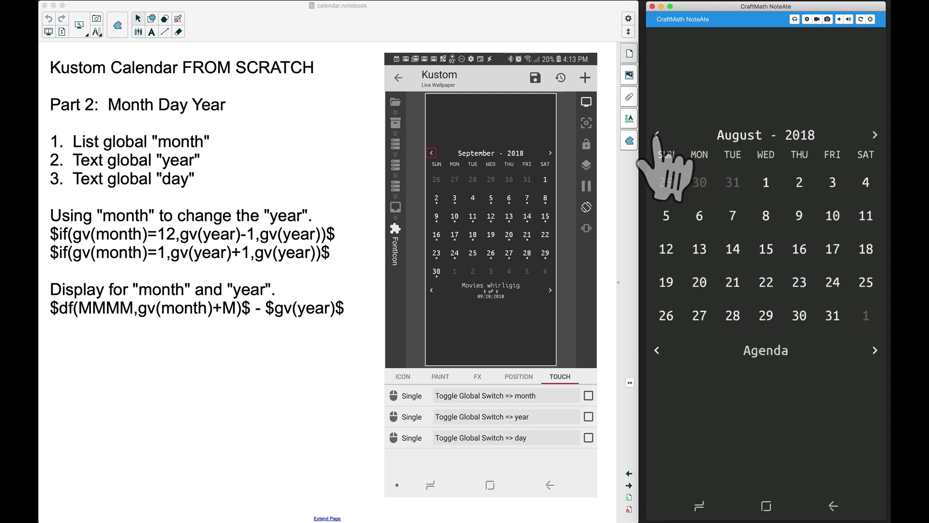
pyautogui.click(657, 135)
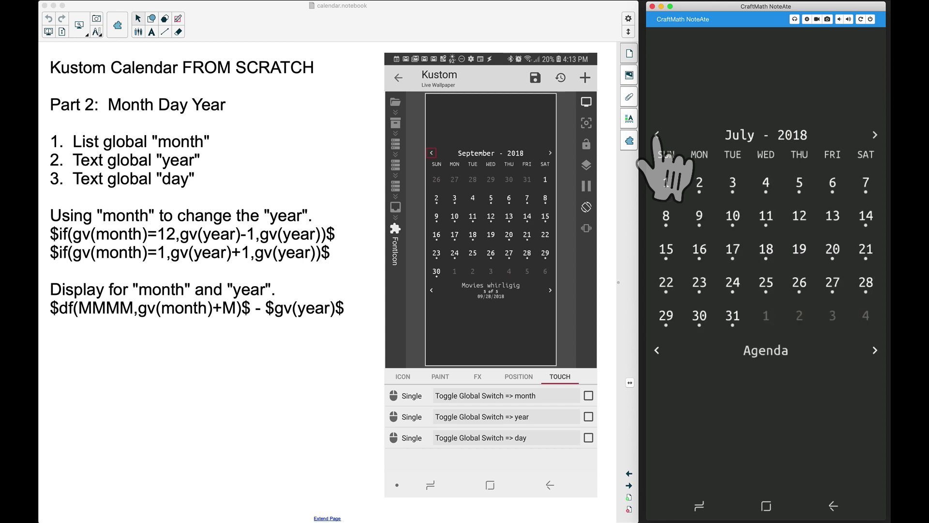
pyautogui.click(657, 136)
pyautogui.click(657, 136)
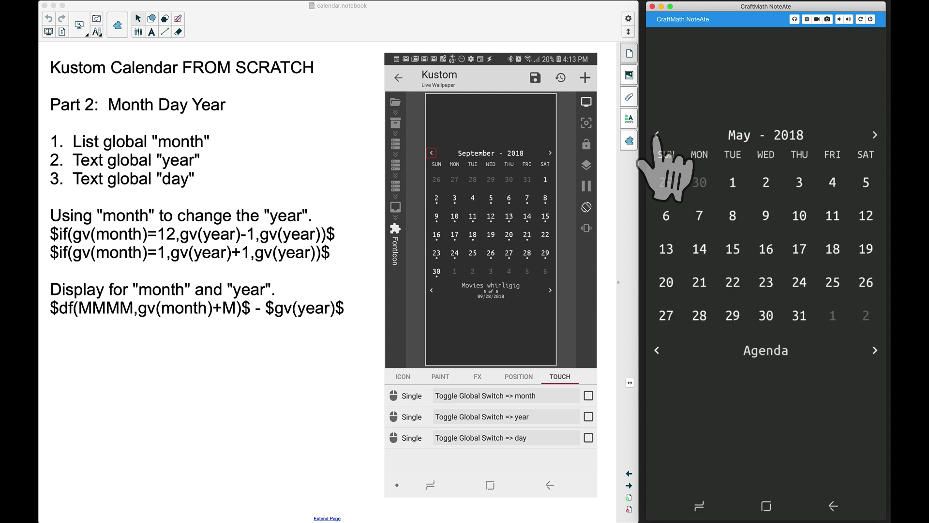
pyautogui.click(658, 136)
pyautogui.click(657, 136)
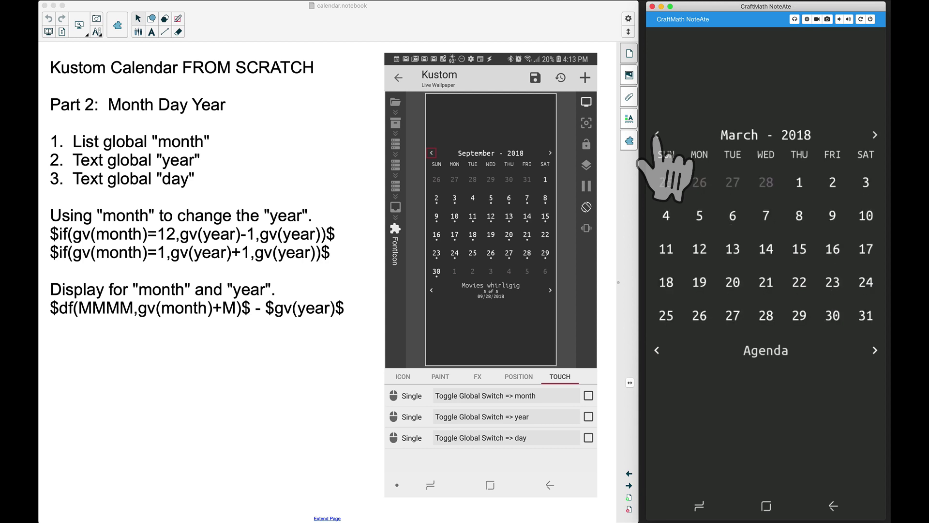
pyautogui.click(657, 136)
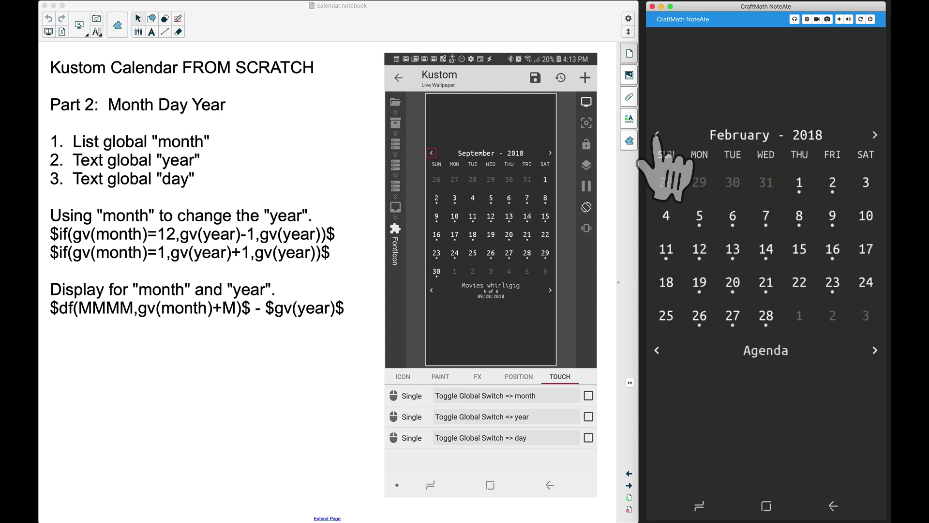
pyautogui.click(657, 135)
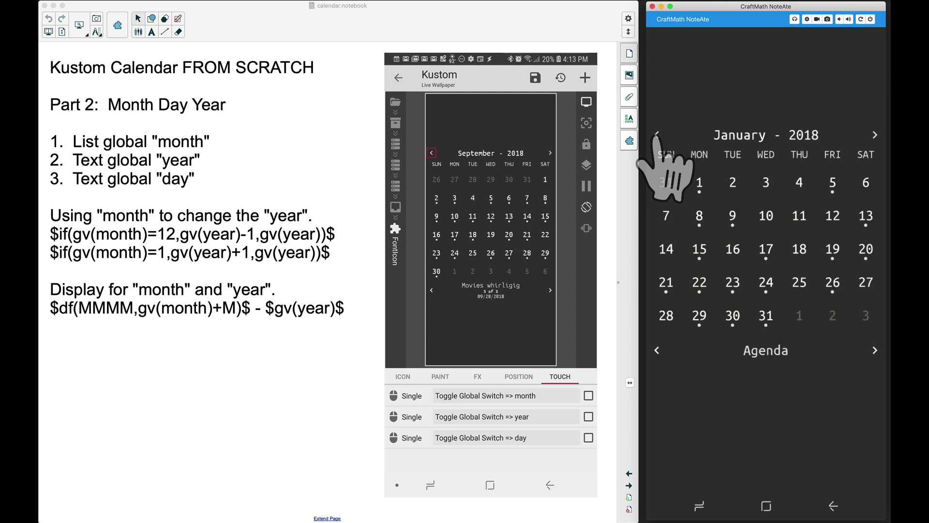
pyautogui.click(657, 136)
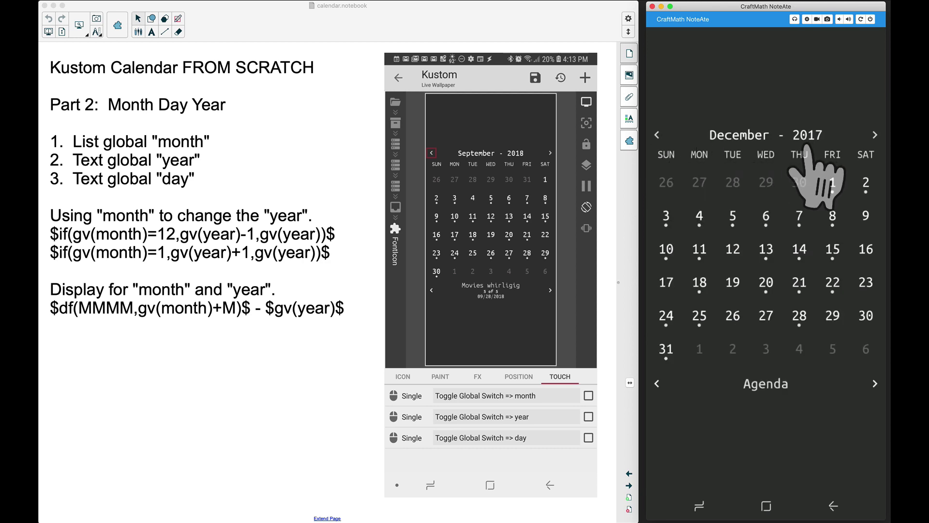
pyautogui.click(875, 135)
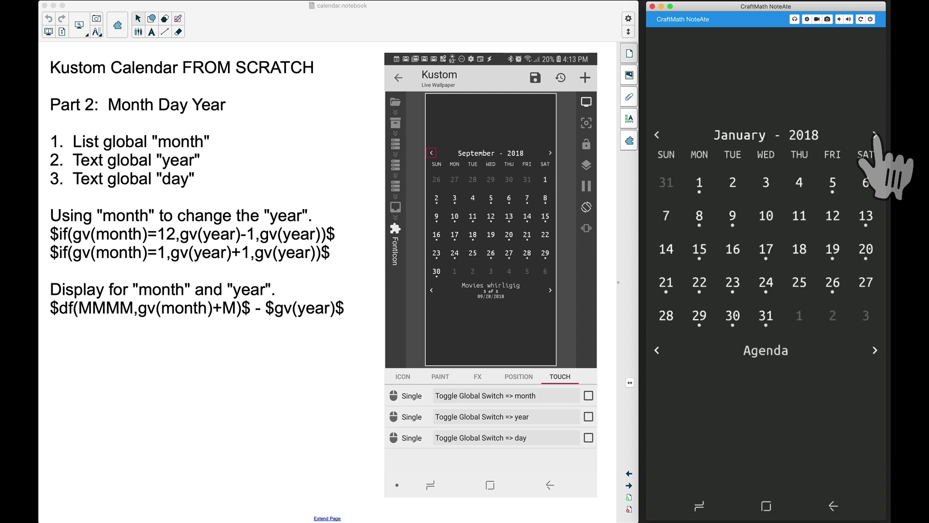
pyautogui.click(780, 138)
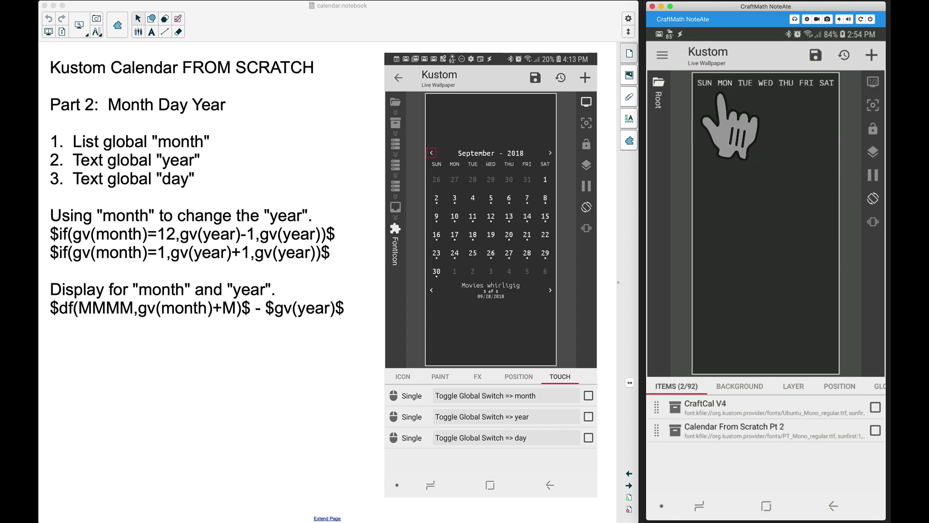
# Open the Calendar From Scratch Pt 2 komponent and look through its globals down to month, year and day
pyautogui.click(714, 435)
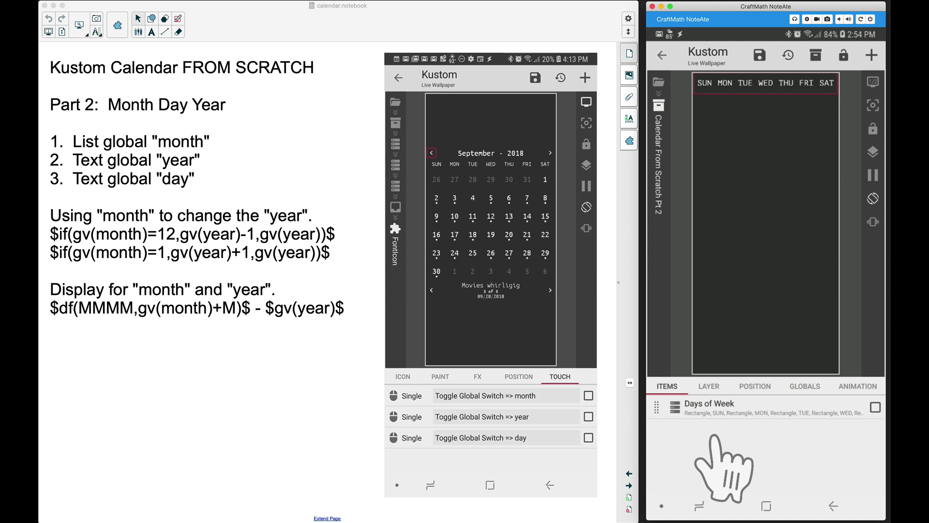
pyautogui.click(804, 386)
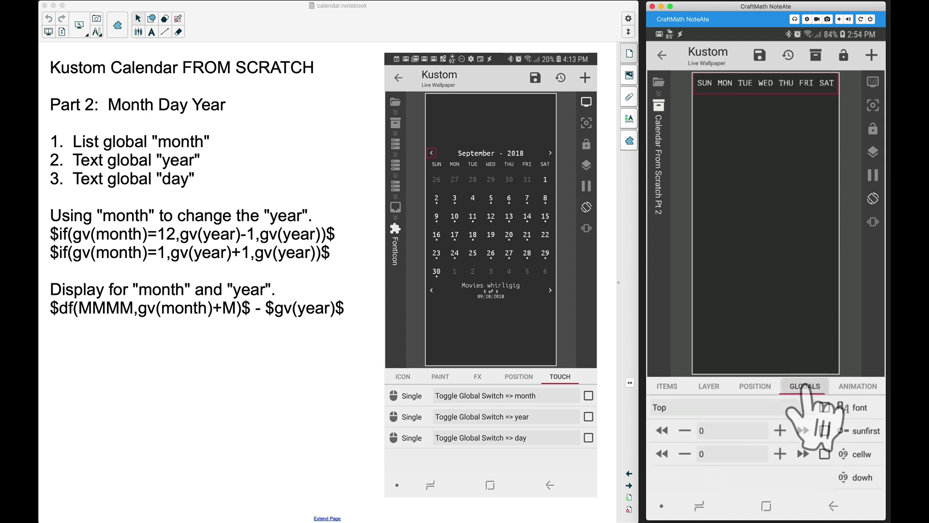
pyautogui.scroll(-3, 772, 460)
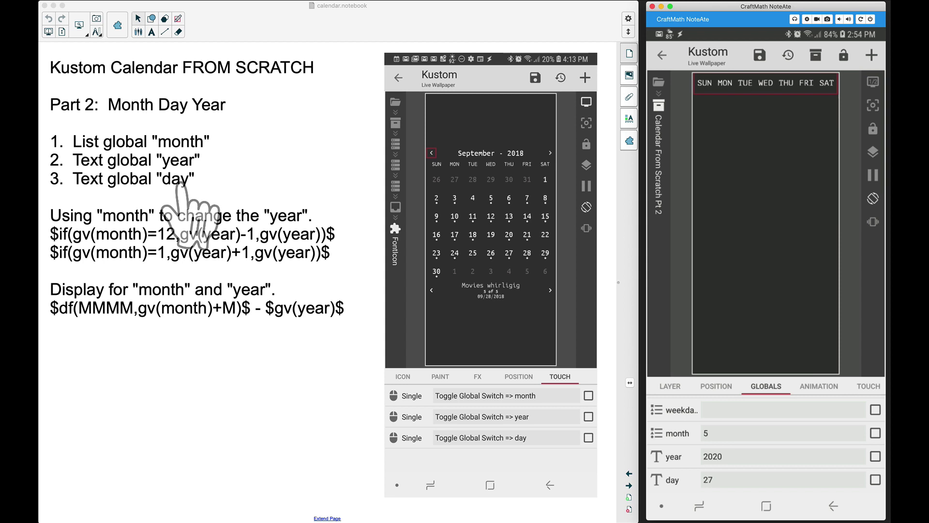
# Inspect the year and day text globals and the option list of the month global, keeping month at 5
pyautogui.click(731, 434)
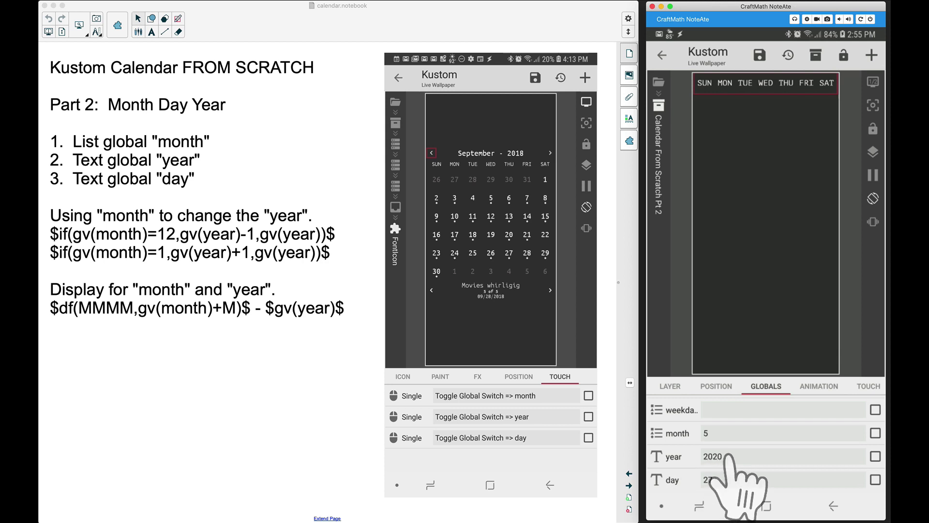
pyautogui.click(712, 457)
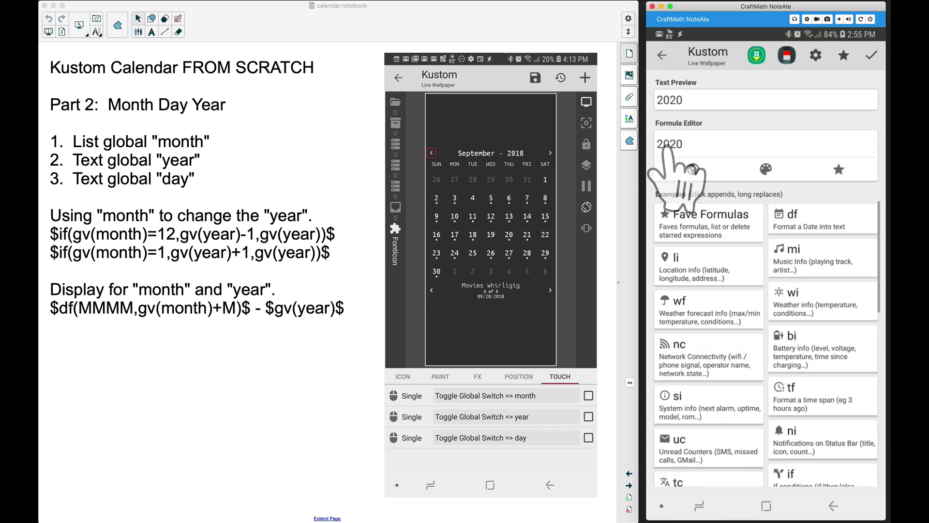
pyautogui.click(871, 56)
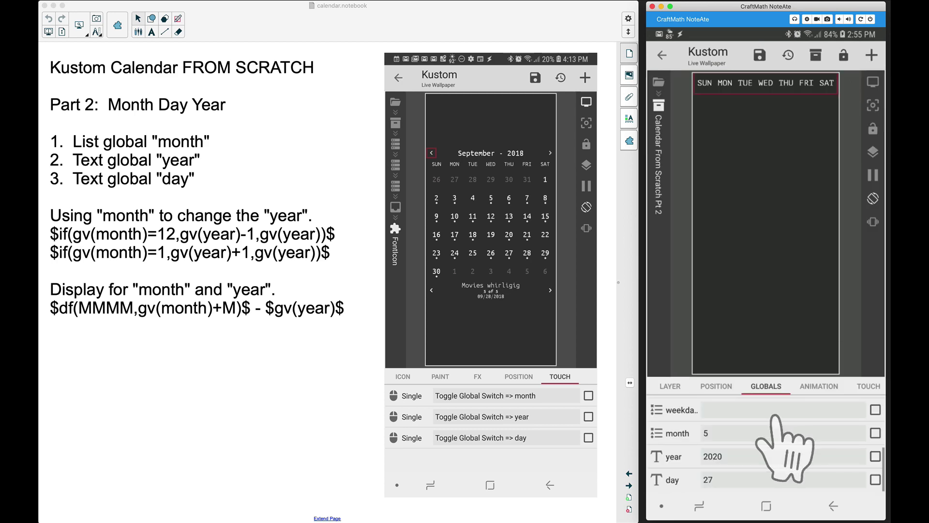
pyautogui.click(716, 480)
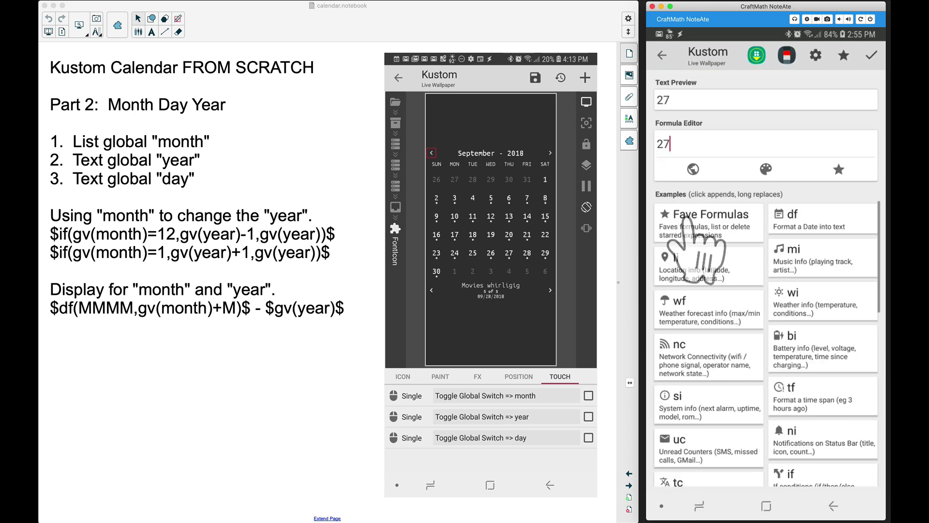
pyautogui.click(871, 56)
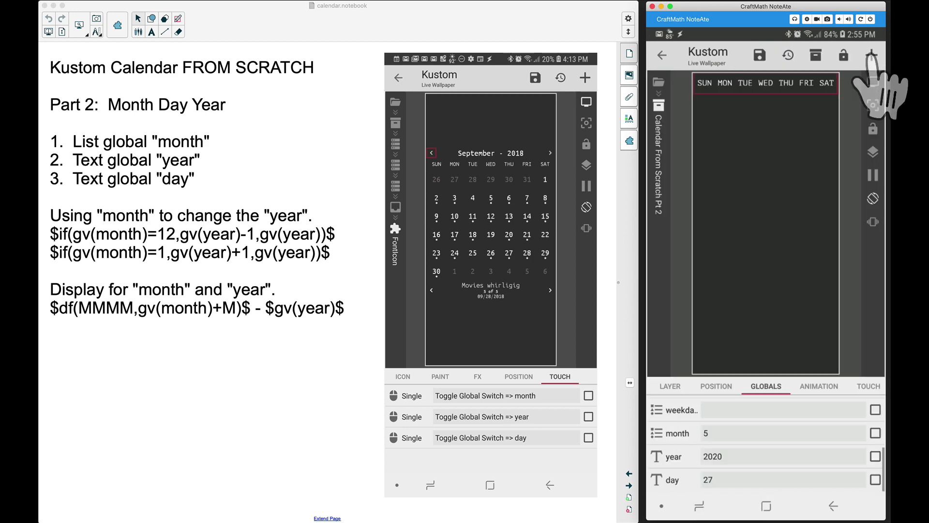
pyautogui.click(720, 435)
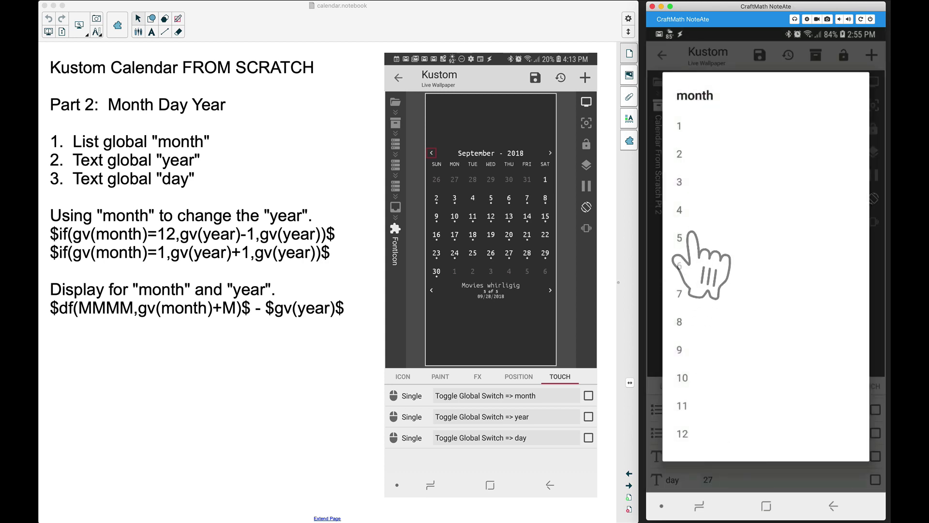
pyautogui.click(686, 237)
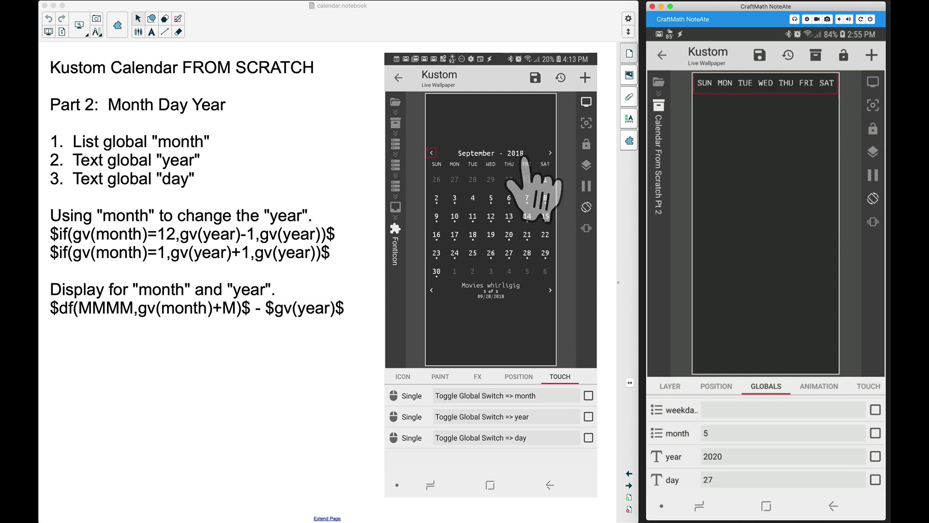
# Add a Stack Group to the Calendar From Scratch Pt 2 komponent and set its stacking to Vertical Center
pyautogui.click(671, 386)
pyautogui.click(668, 385)
pyautogui.click(660, 205)
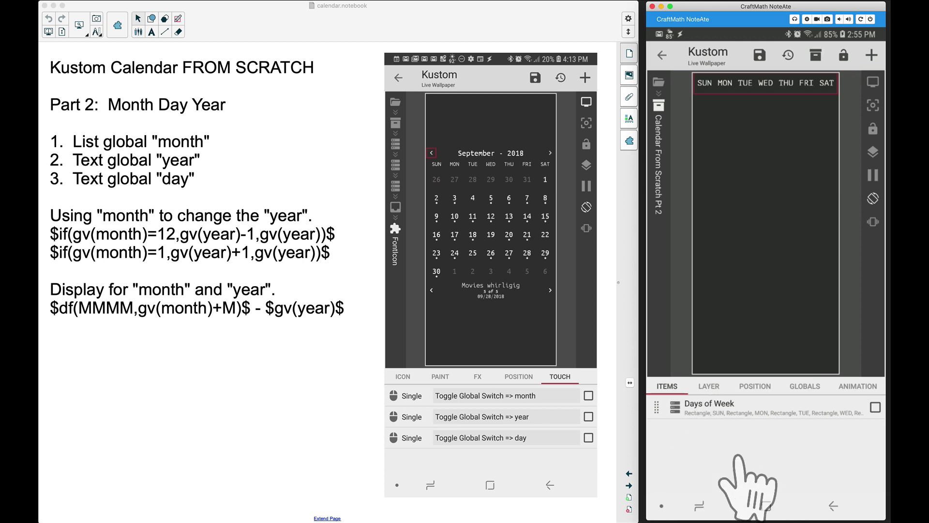
pyautogui.click(871, 56)
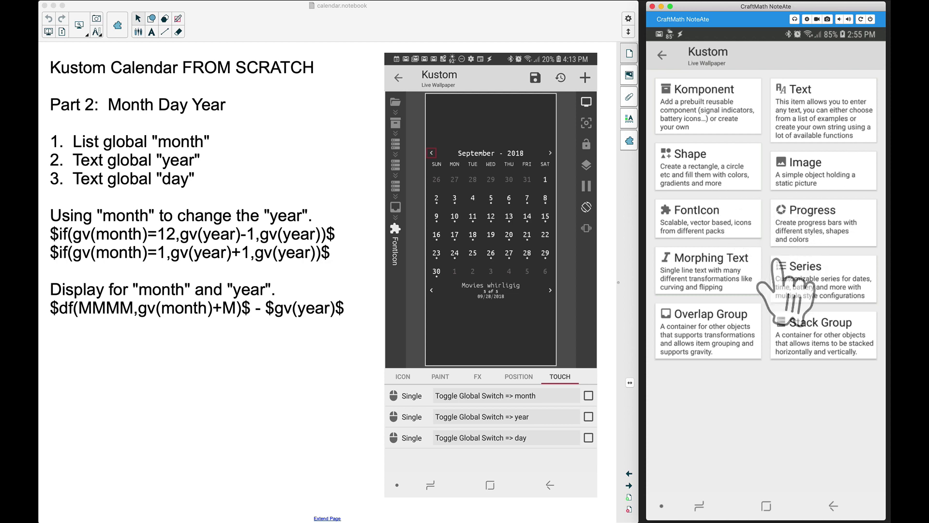
pyautogui.click(823, 321)
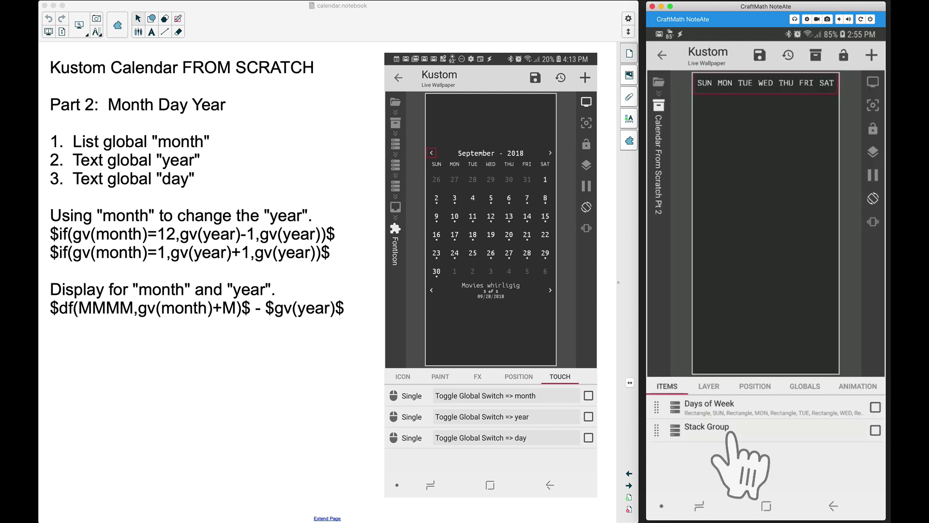
pyautogui.click(727, 429)
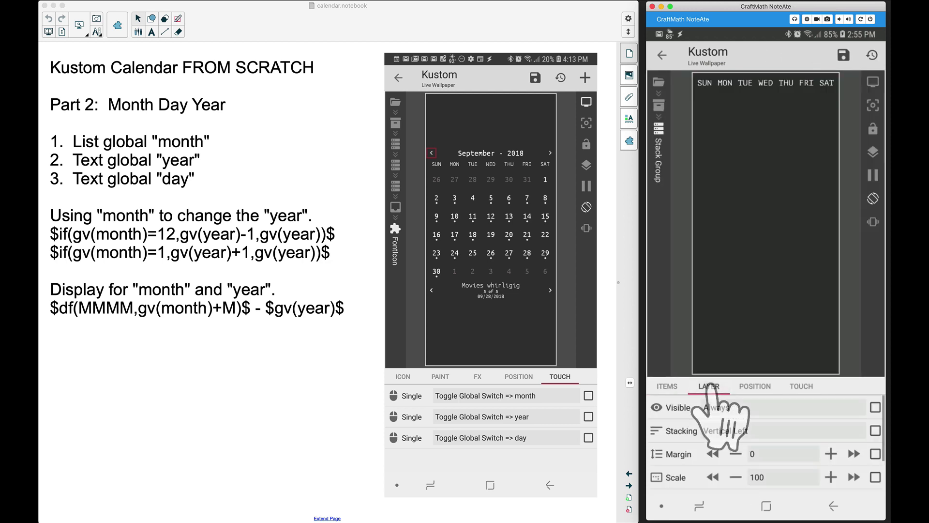
pyautogui.click(728, 429)
pyautogui.click(728, 237)
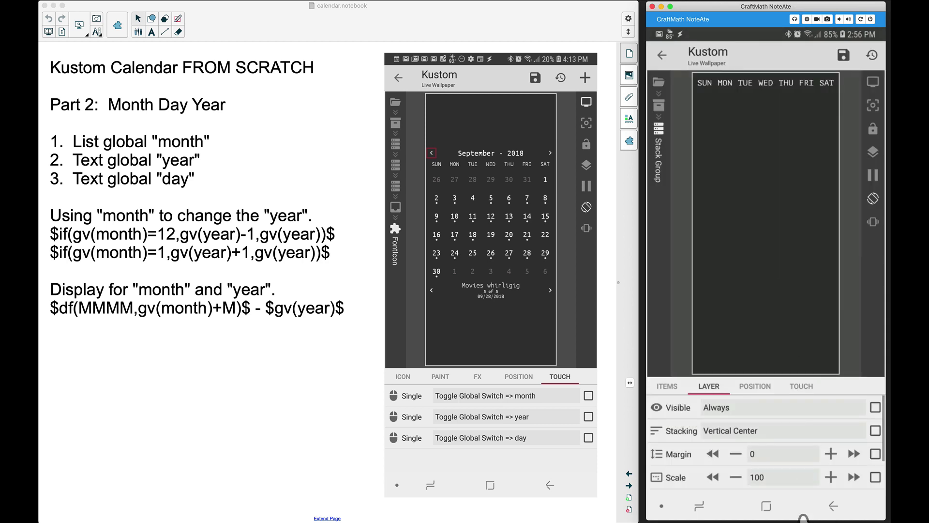
# Cut the Days of Week item from the komponent and paste it into the new Stack Group
pyautogui.click(670, 385)
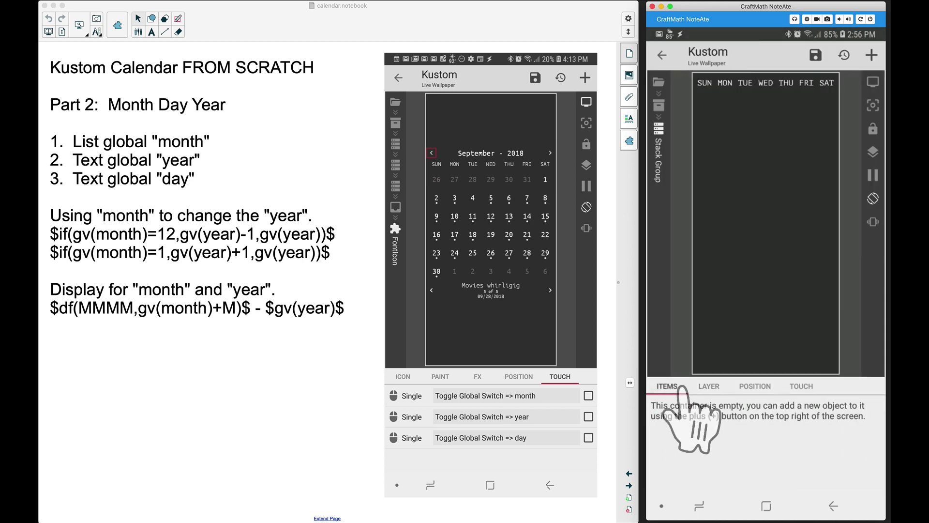
pyautogui.click(833, 506)
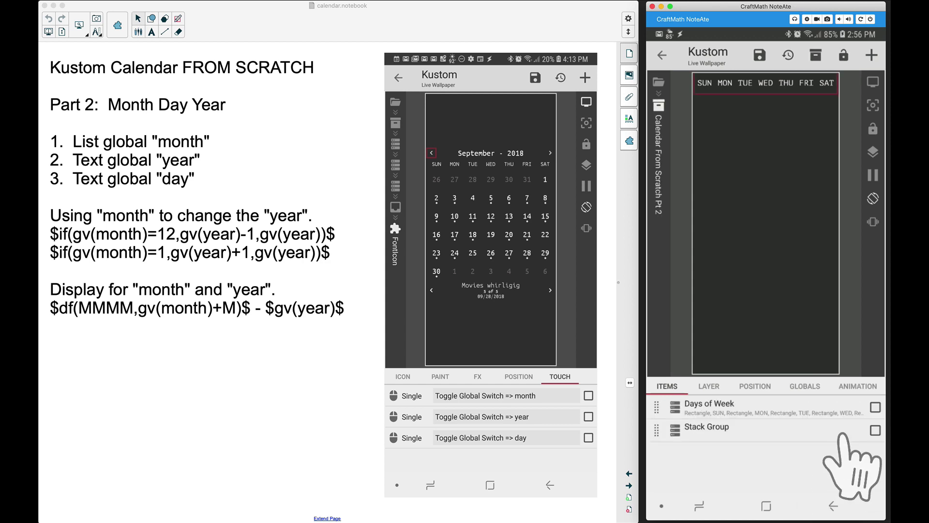
pyautogui.click(875, 407)
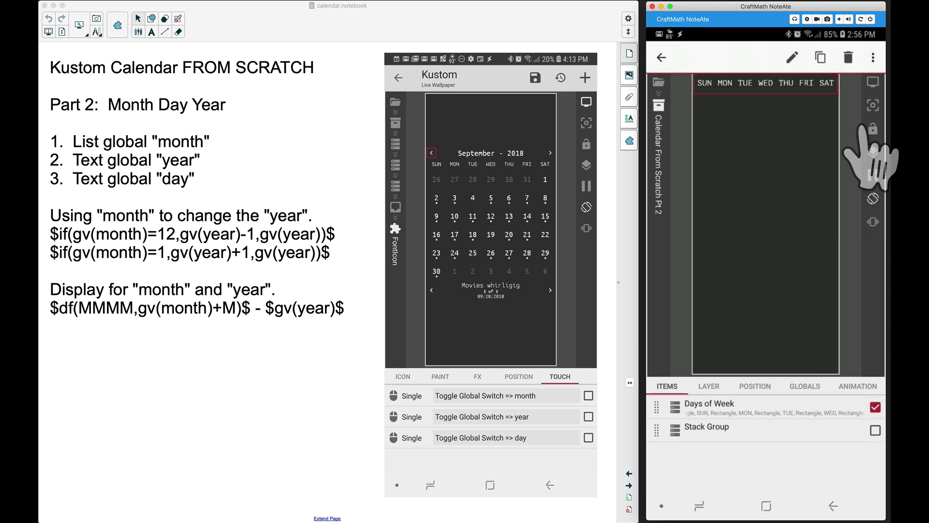
pyautogui.click(872, 59)
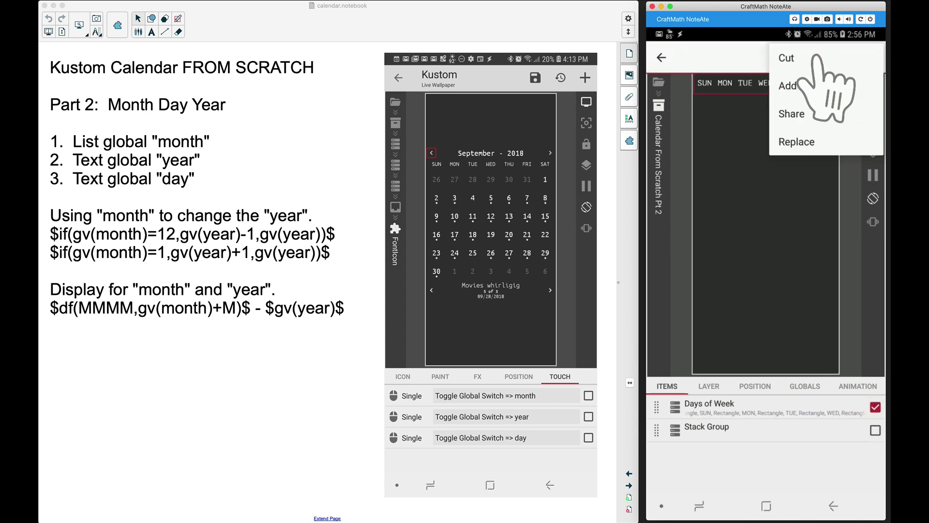
pyautogui.click(823, 84)
pyautogui.click(721, 426)
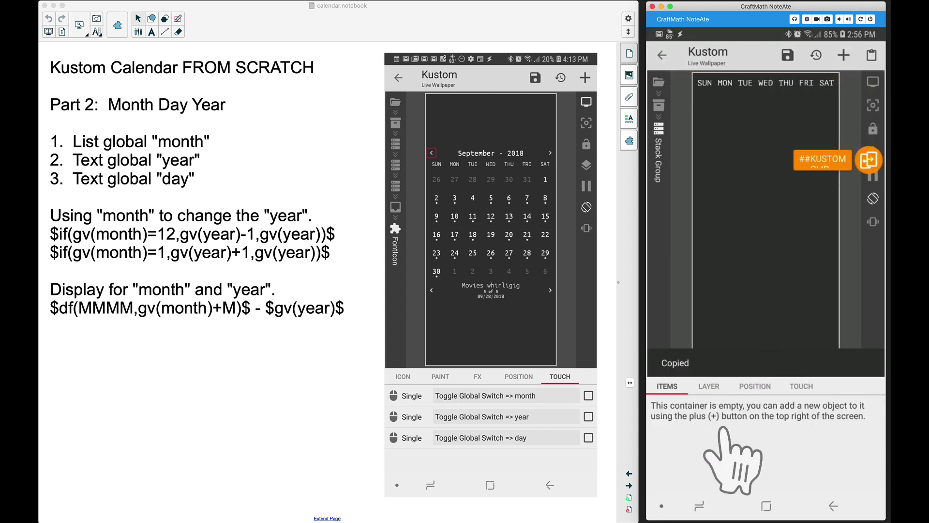
pyautogui.click(871, 55)
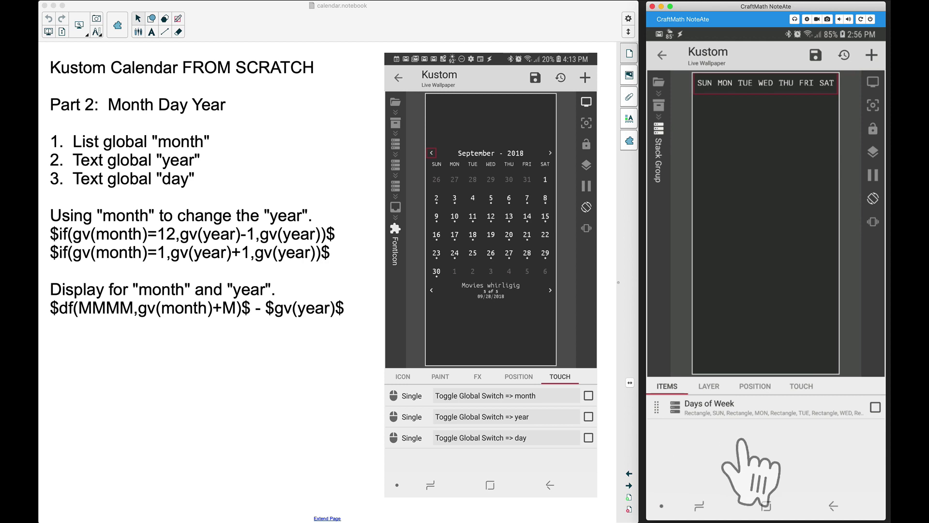
# Rename the Stack Group in the Calendar From Scratch Pt 2 komponent as Everything
pyautogui.click(833, 506)
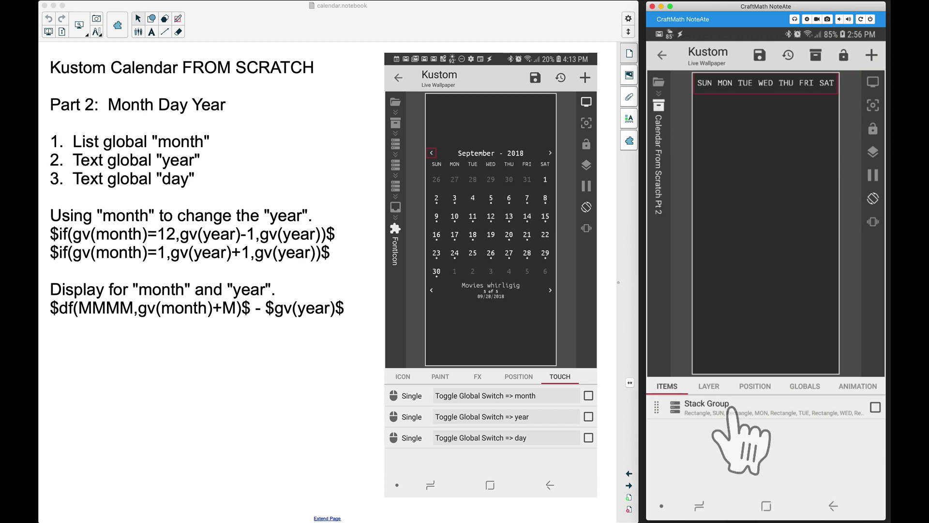
pyautogui.click(875, 407)
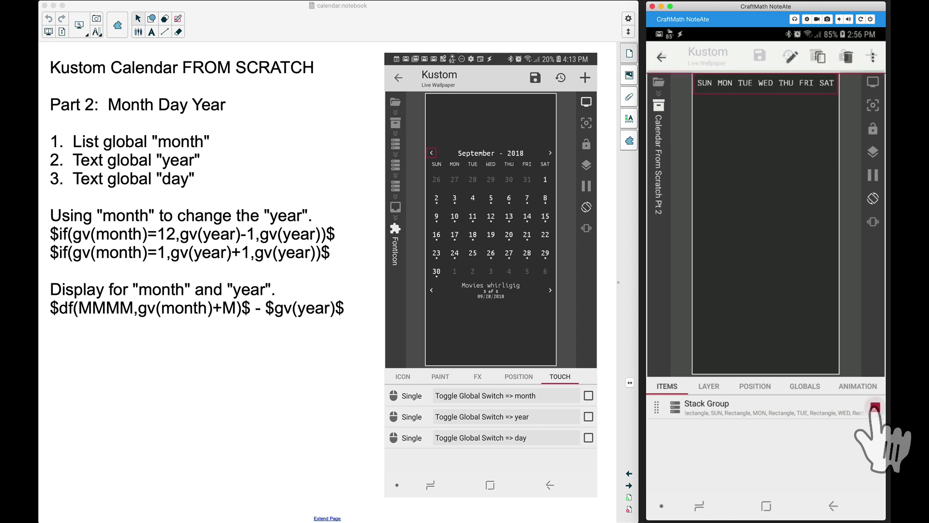
pyautogui.click(792, 58)
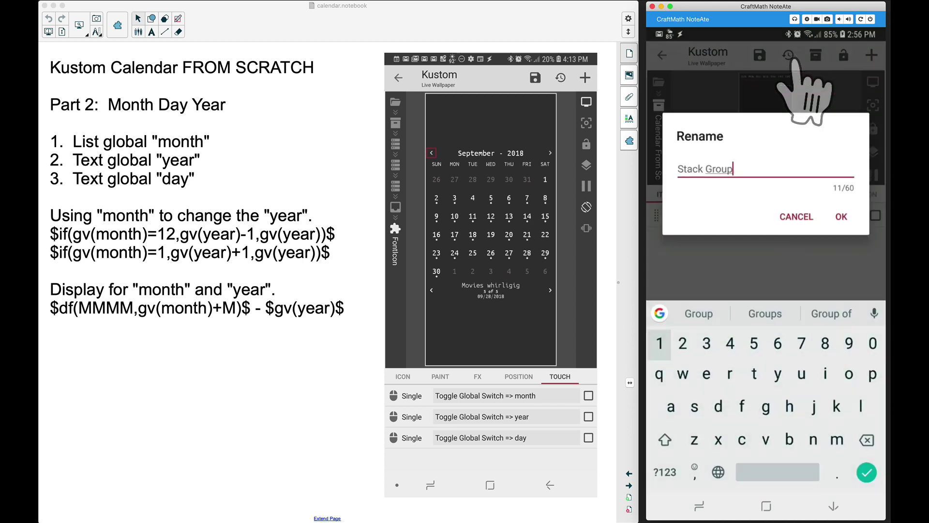
pyautogui.write('Everything')
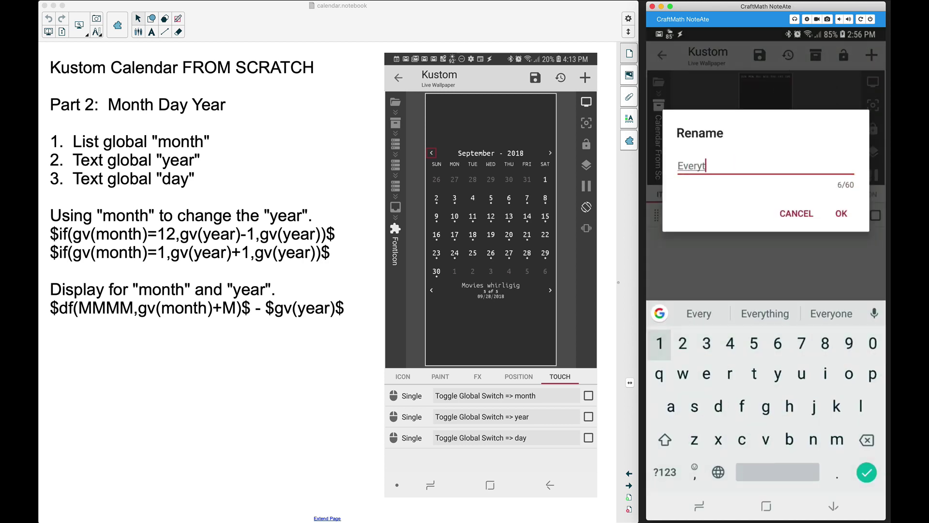
pyautogui.click(841, 214)
# Add an Overlap Group named Month and Year With Buttons inside Everything and give it a Rectangle shape
pyautogui.click(746, 404)
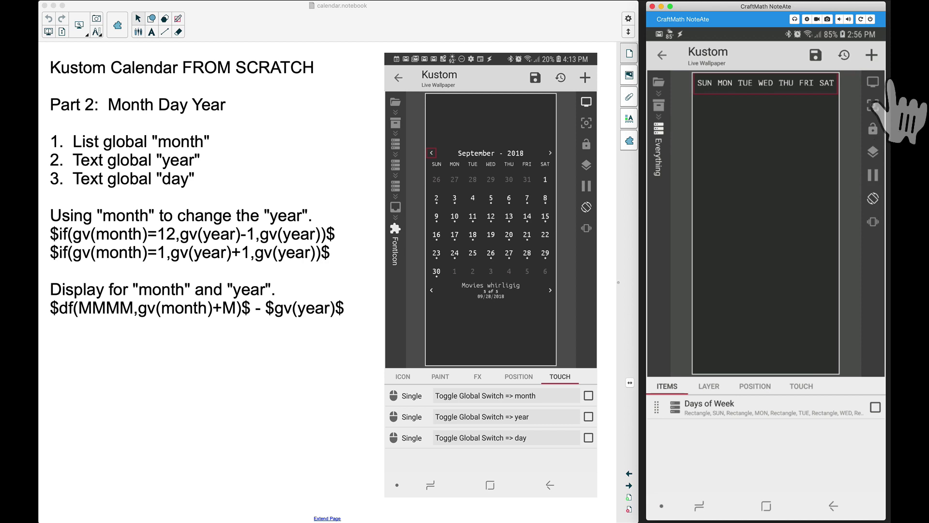
pyautogui.click(871, 55)
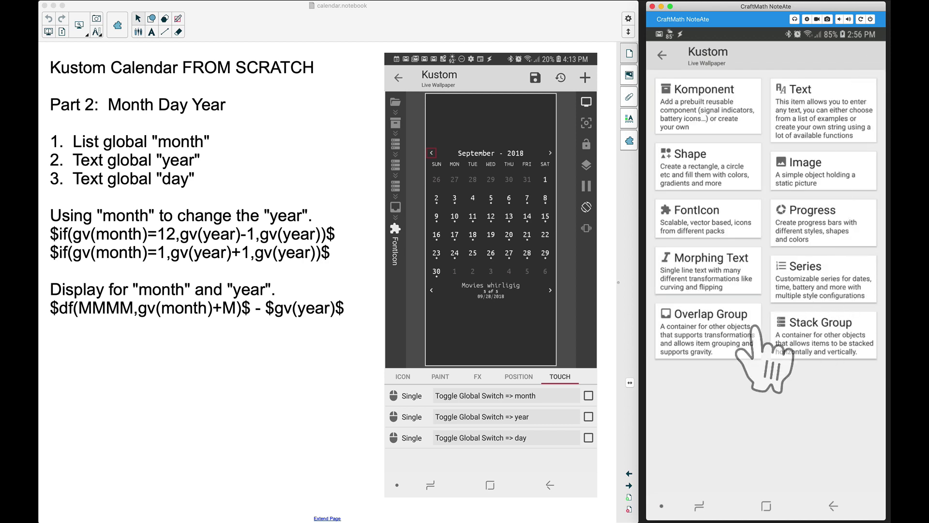
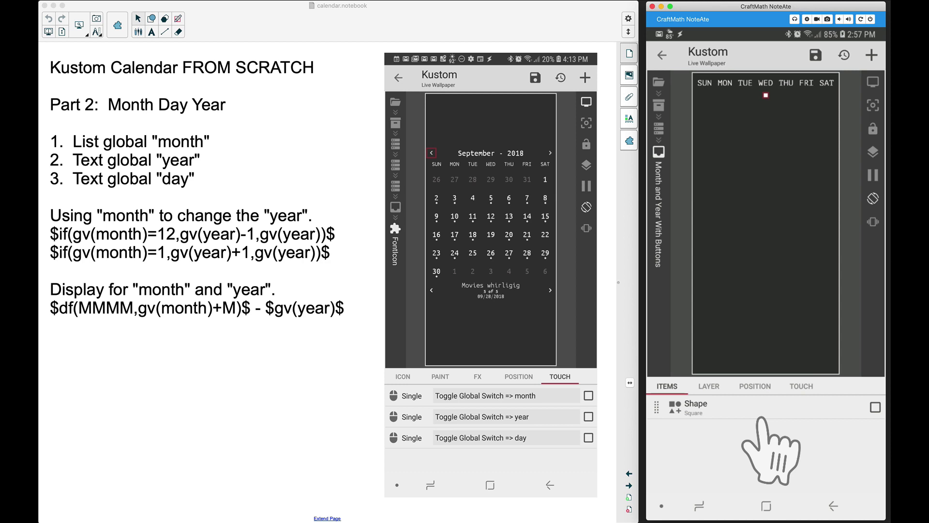
pyautogui.click(761, 414)
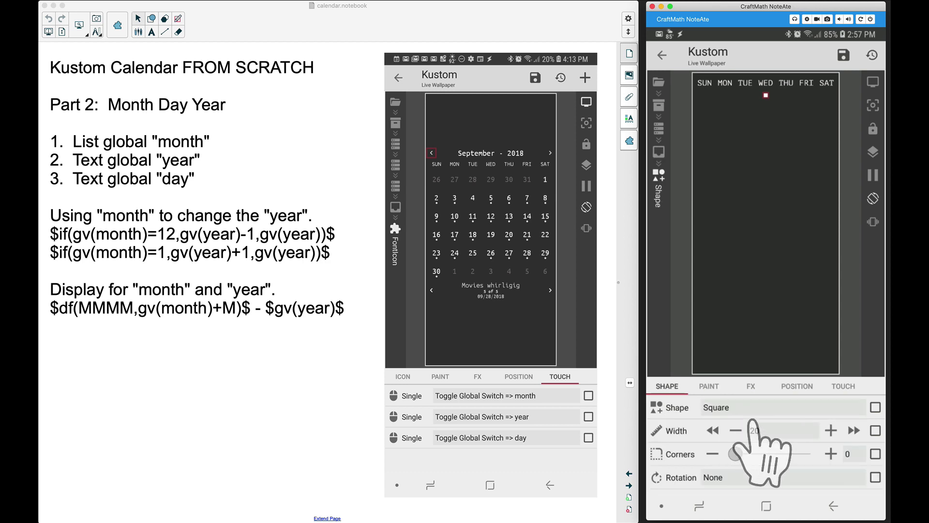
pyautogui.click(741, 409)
pyautogui.click(731, 239)
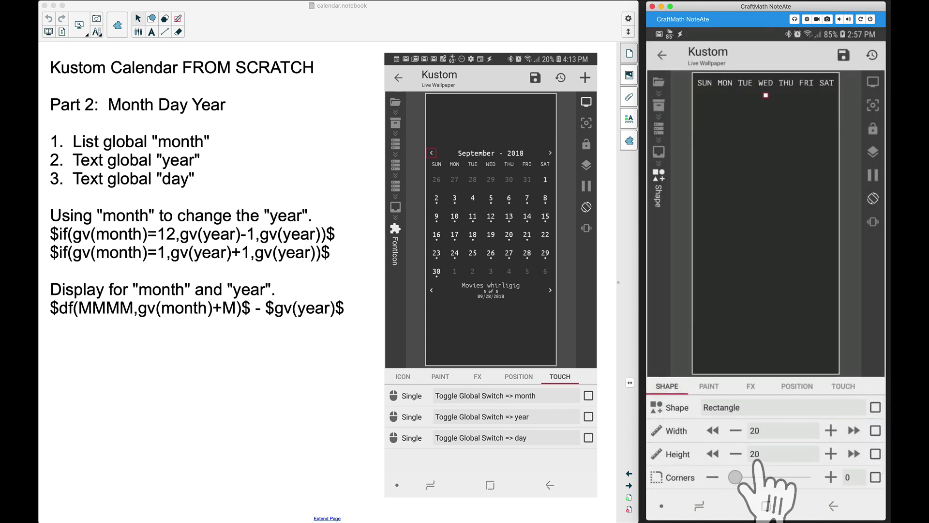
# Drive the rectangle's width with the formula $7*gv(cellw)$
pyautogui.click(875, 430)
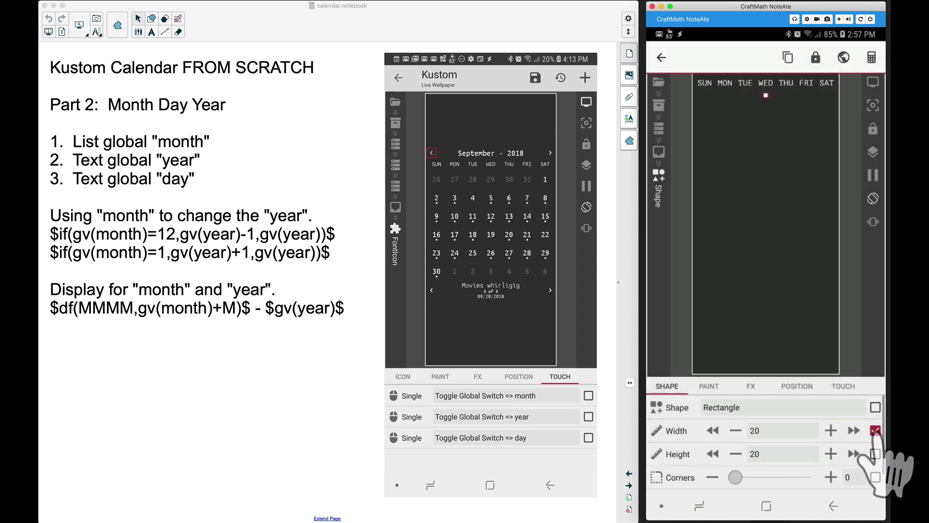
pyautogui.click(871, 58)
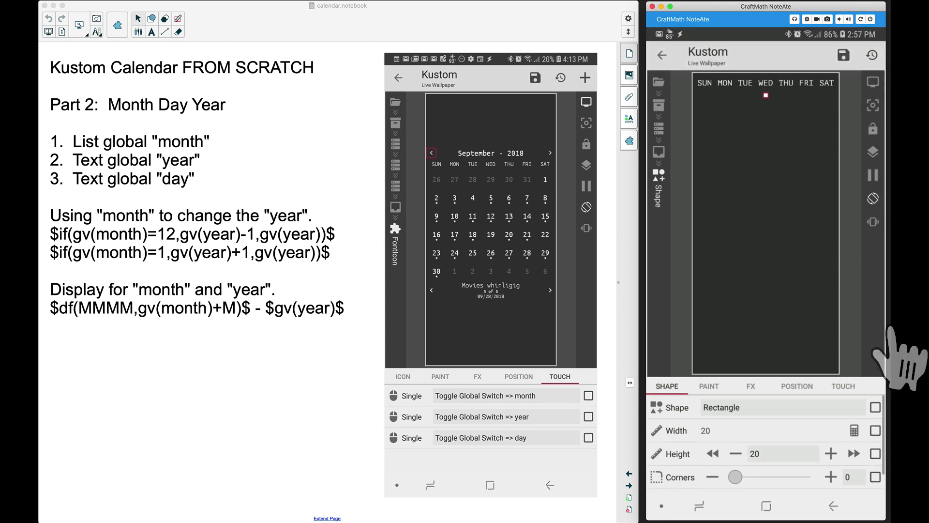
pyautogui.click(854, 430)
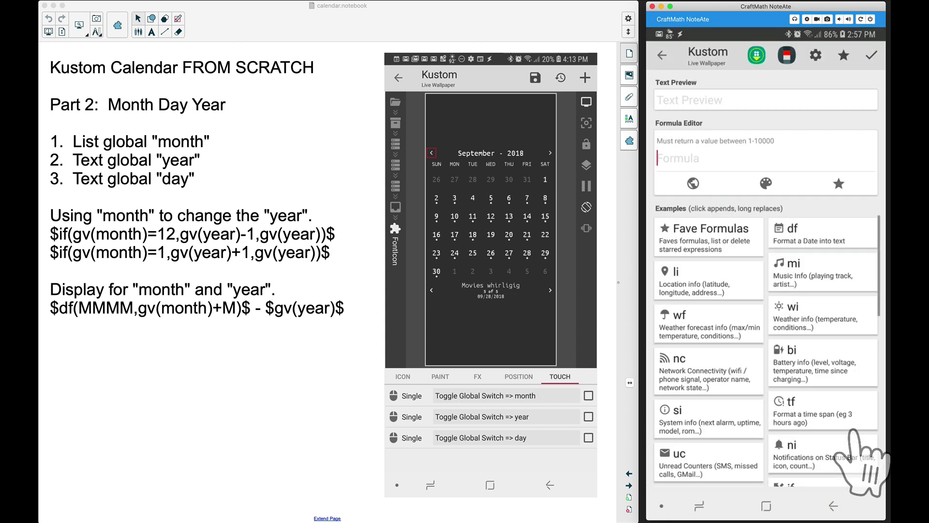
pyautogui.write('$7*')
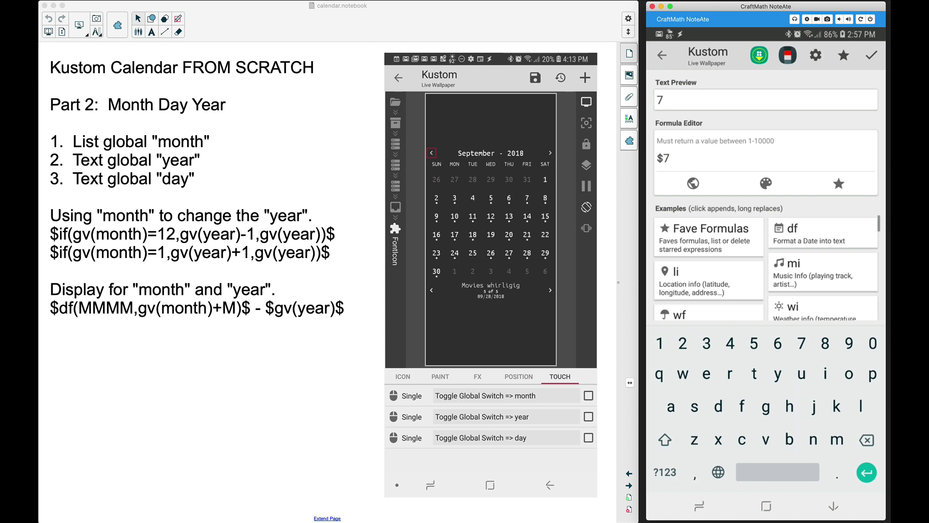
pyautogui.click(693, 183)
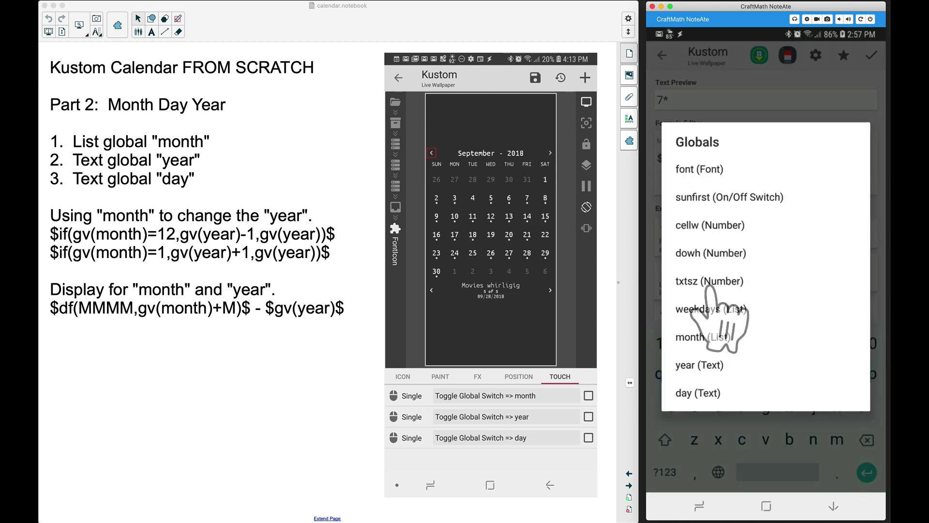
pyautogui.click(691, 227)
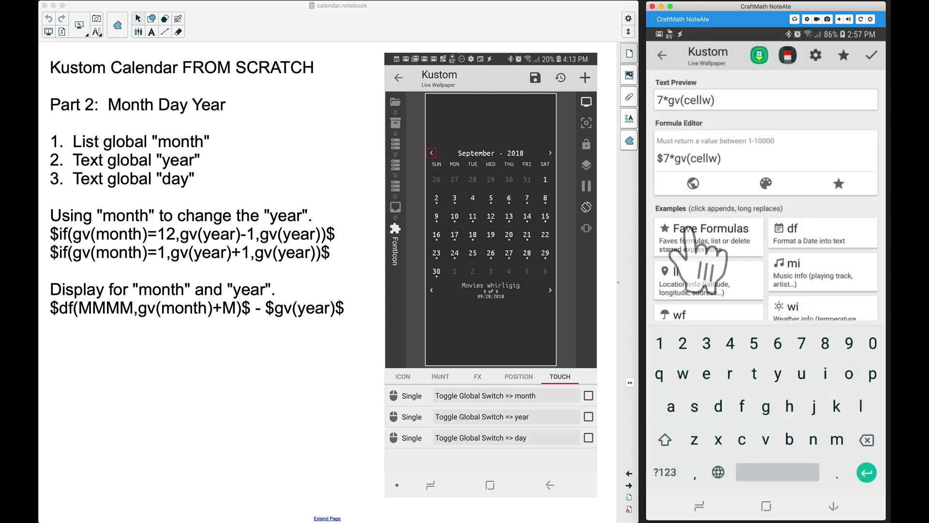
pyautogui.write('$')
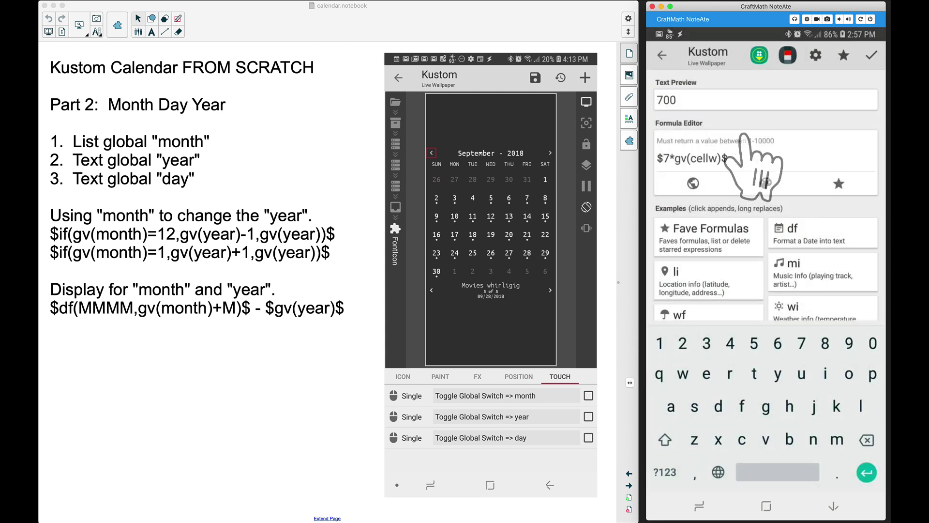
pyautogui.click(871, 56)
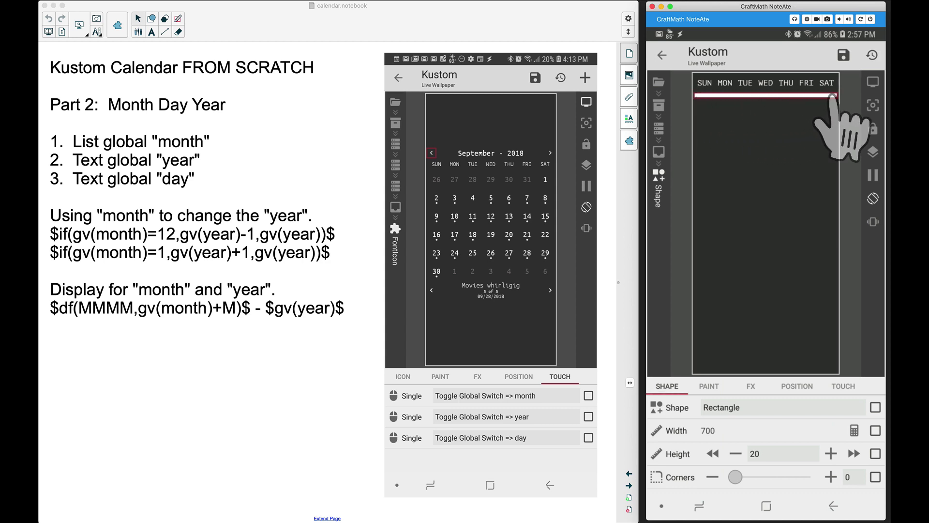
# Make the rectangle's white fill semi-transparent with colour #65FFFFFF
pyautogui.click(709, 386)
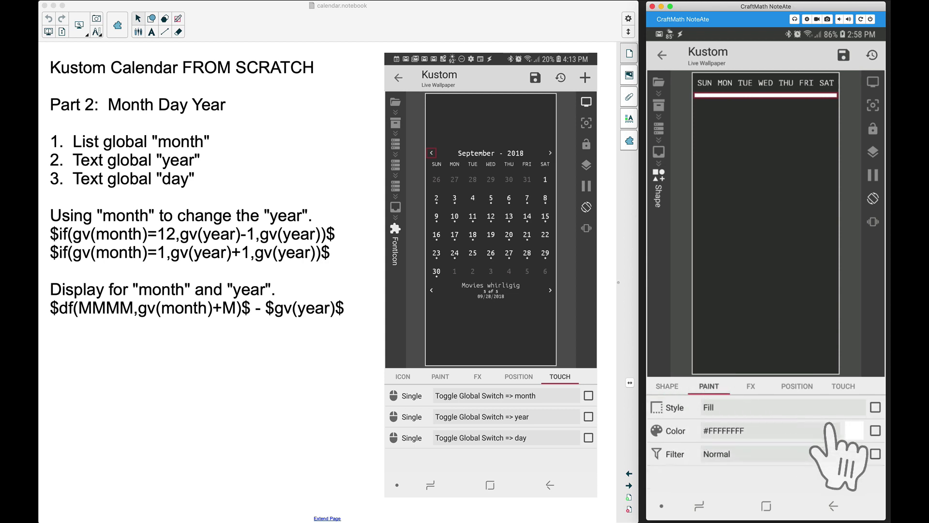
pyautogui.click(842, 430)
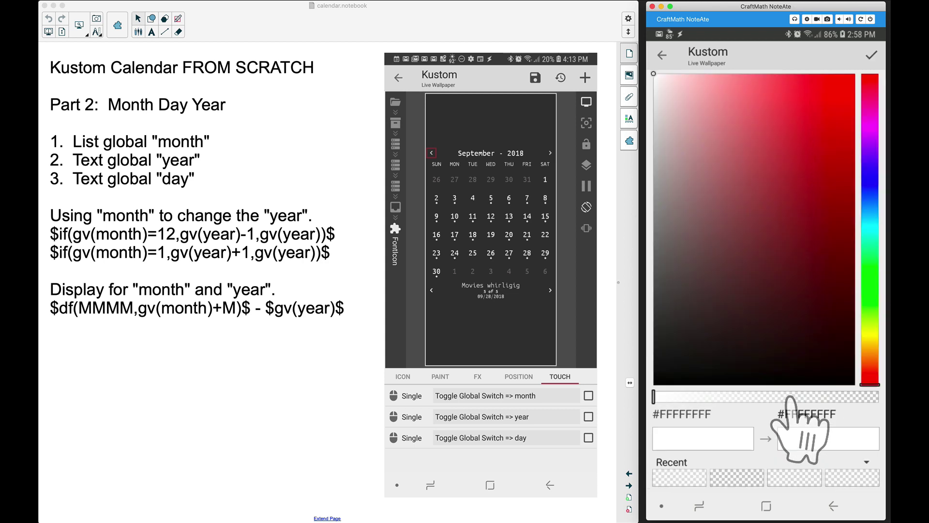
pyautogui.click(789, 396)
pyautogui.click(821, 442)
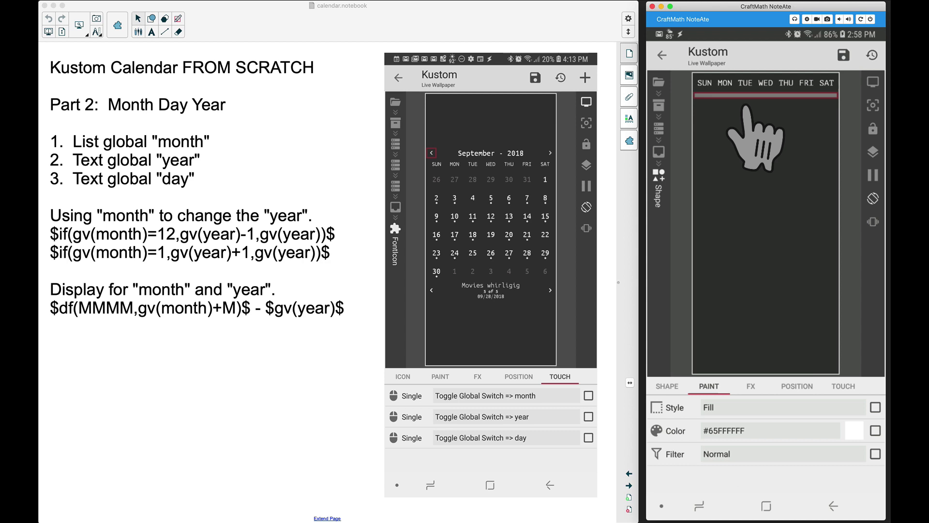
# Add a Text item to the Month and Year With Buttons group and open it for editing
pyautogui.click(833, 505)
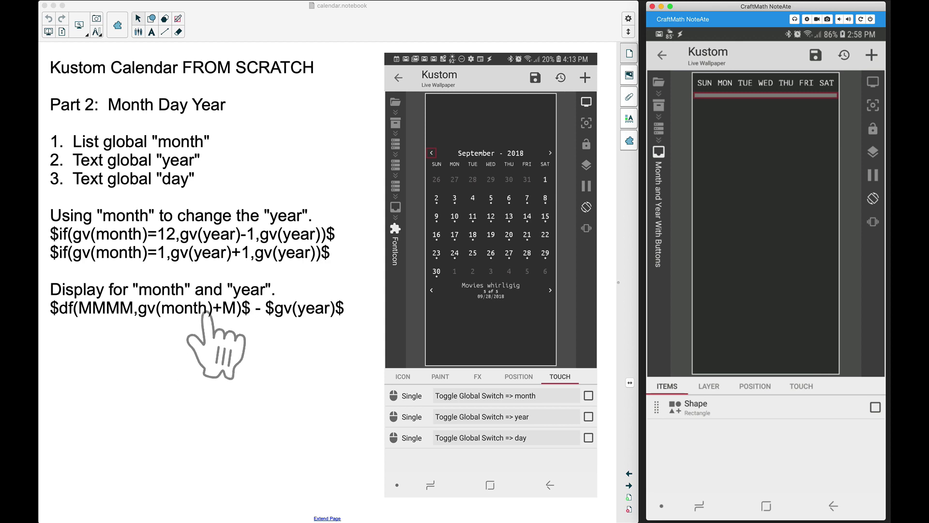
pyautogui.click(871, 55)
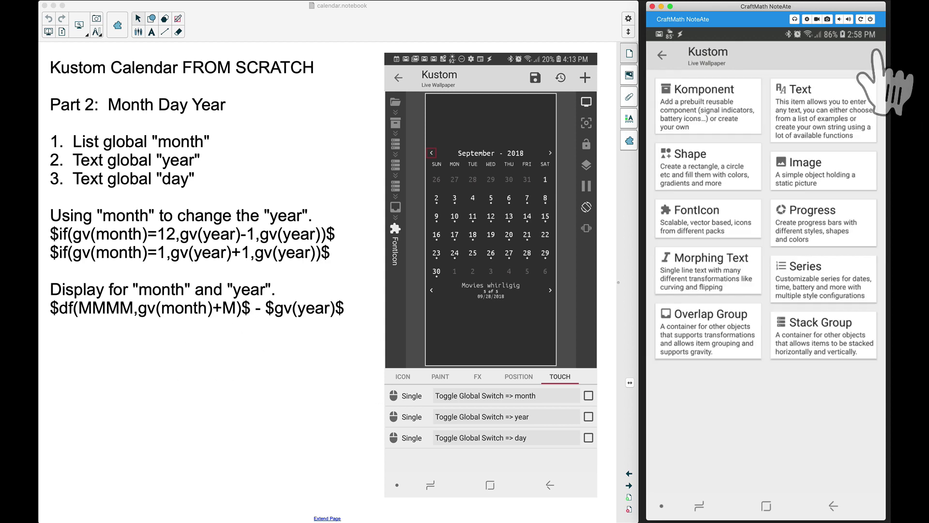
pyautogui.click(774, 97)
pyautogui.click(744, 437)
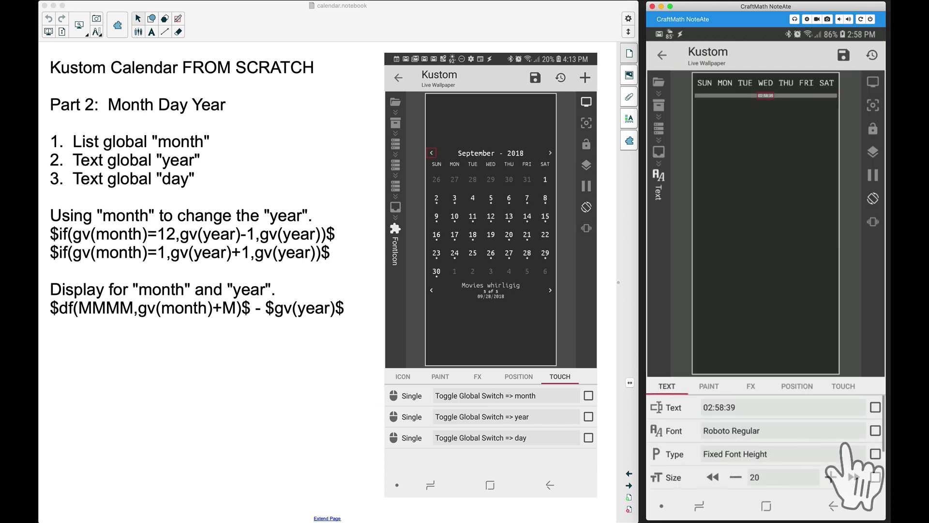
# Link the Text item's font to the font global and its size to the txtsz global
pyautogui.click(874, 431)
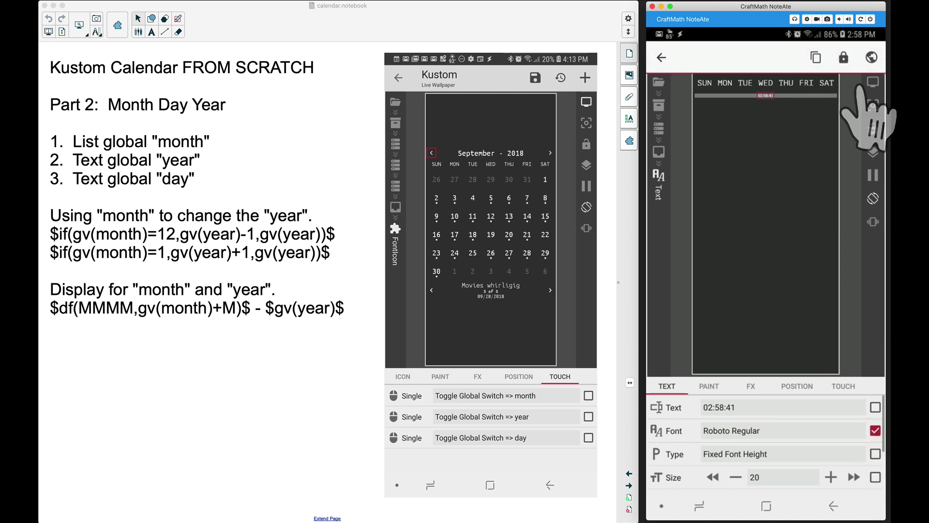
pyautogui.click(858, 54)
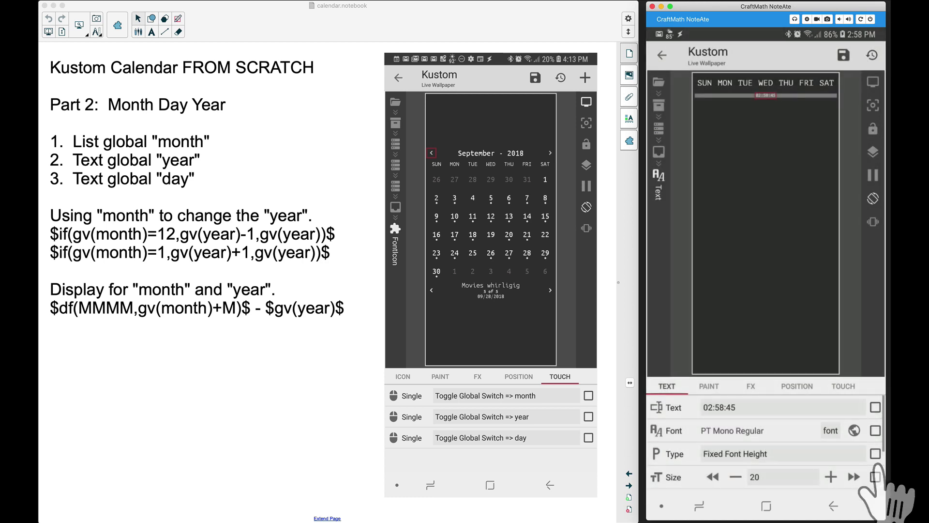
pyautogui.click(875, 477)
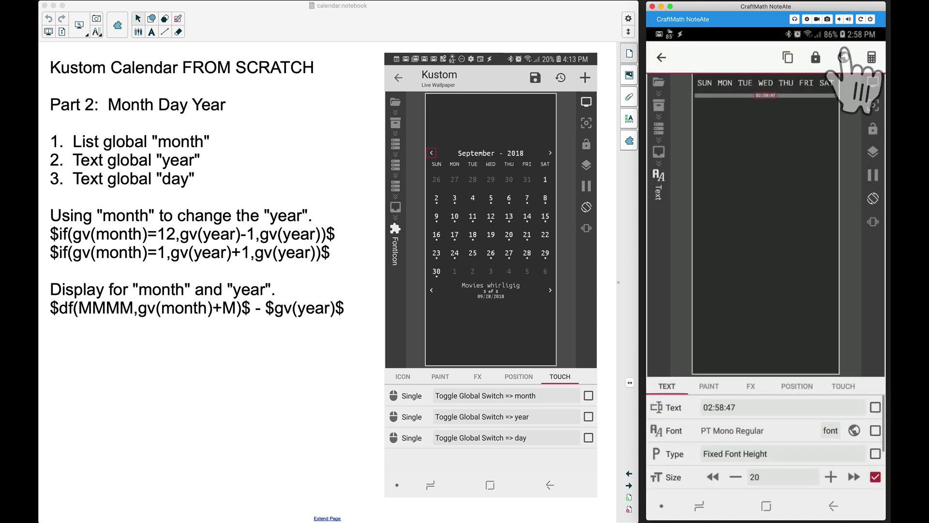
pyautogui.click(871, 56)
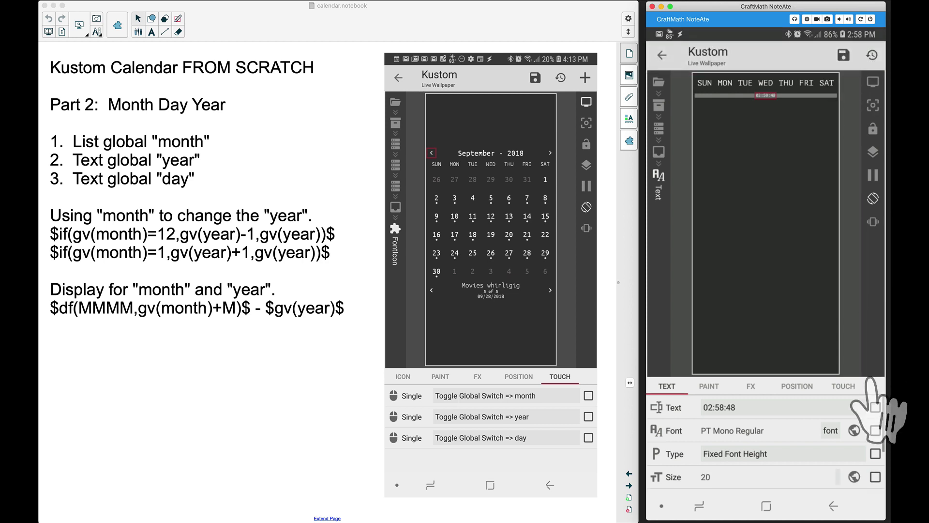
pyautogui.click(854, 476)
pyautogui.click(688, 308)
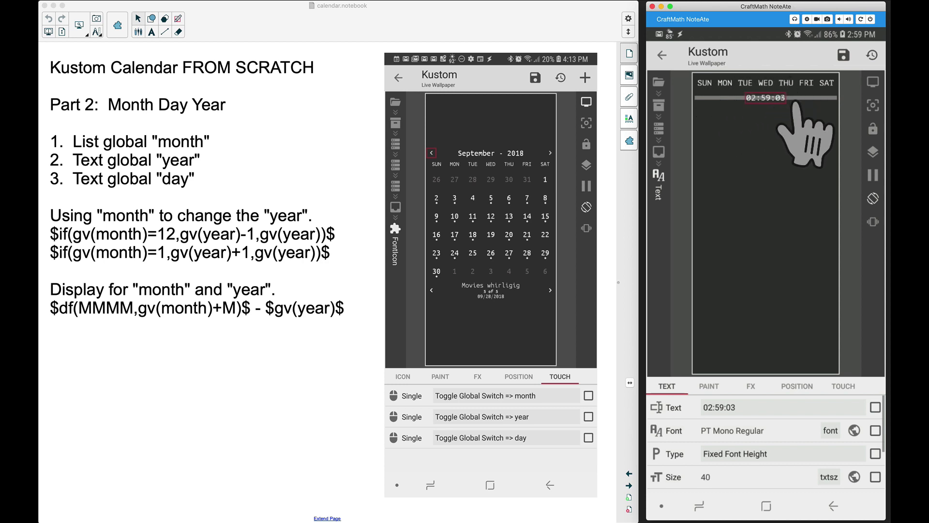
# Replace the Text item's time formula with the month-name formula $df(MMMM,2M)$
pyautogui.click(790, 407)
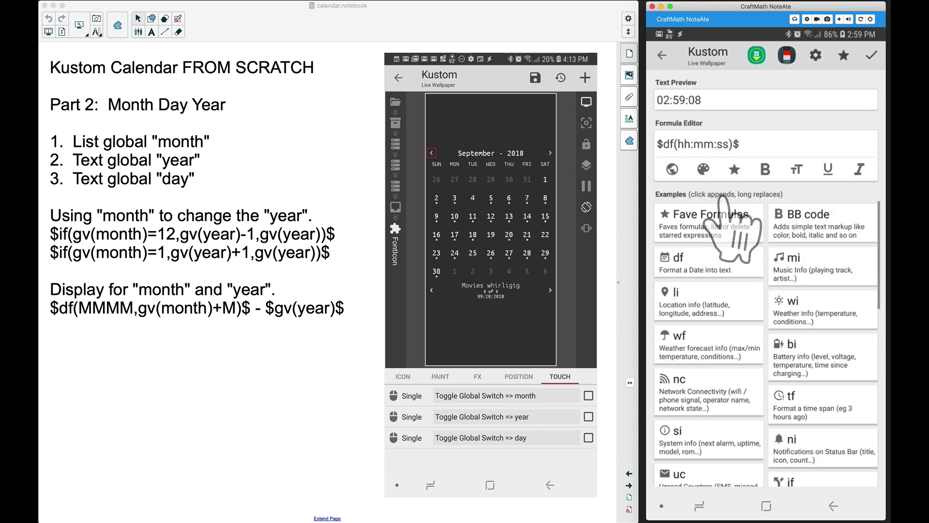
pyautogui.press('BackSpace')
pyautogui.press('BackSpace')
pyautogui.press('BackSpace')
pyautogui.press('BackSpace')
pyautogui.press('BackSpace')
pyautogui.press('BackSpace')
pyautogui.press('BackSpace')
pyautogui.press('BackSpace')
pyautogui.press('BackSpace')
pyautogui.press('BackSpace')
pyautogui.press('BackSpace')
pyautogui.press('BackSpace')
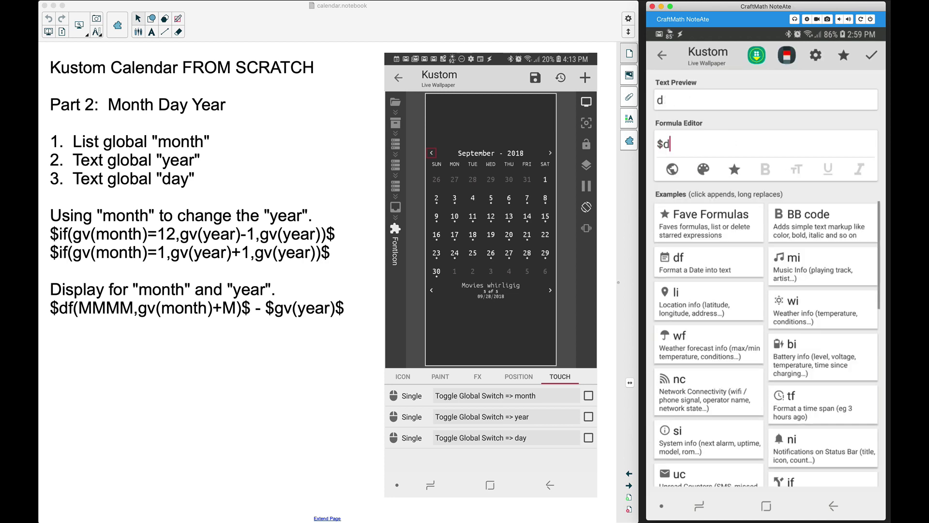
pyautogui.write('$')
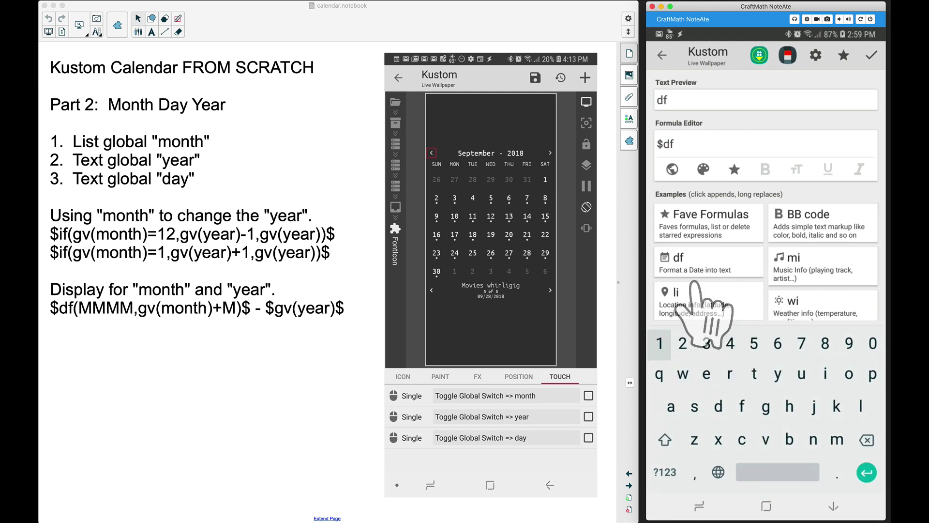
pyautogui.click(731, 274)
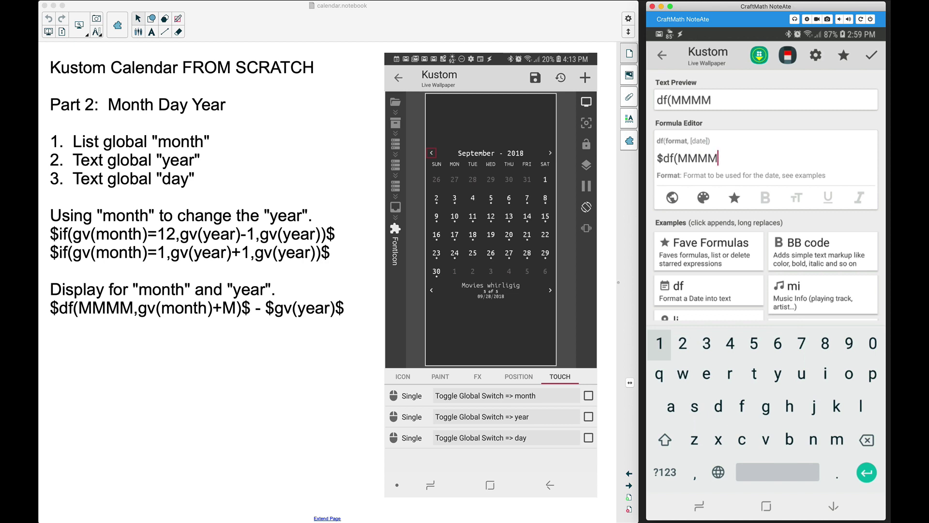
pyautogui.write(',')
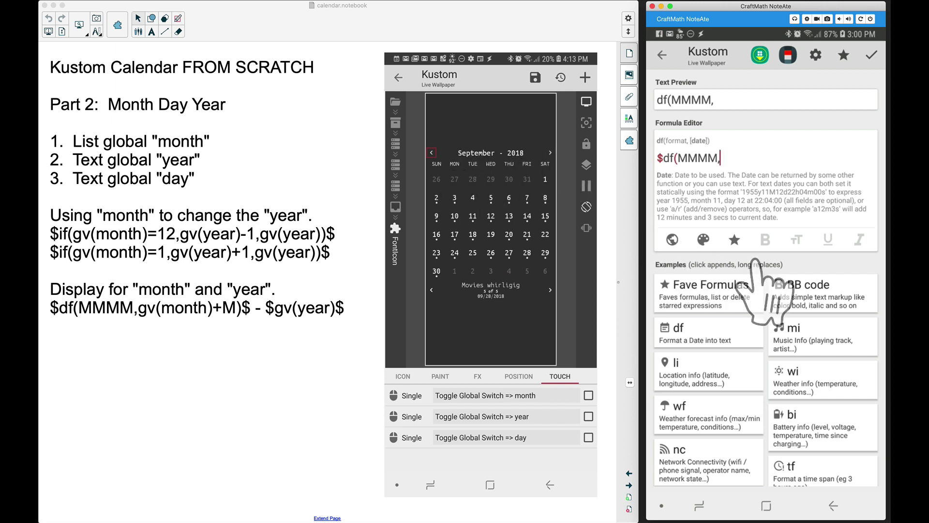
pyautogui.write('2')
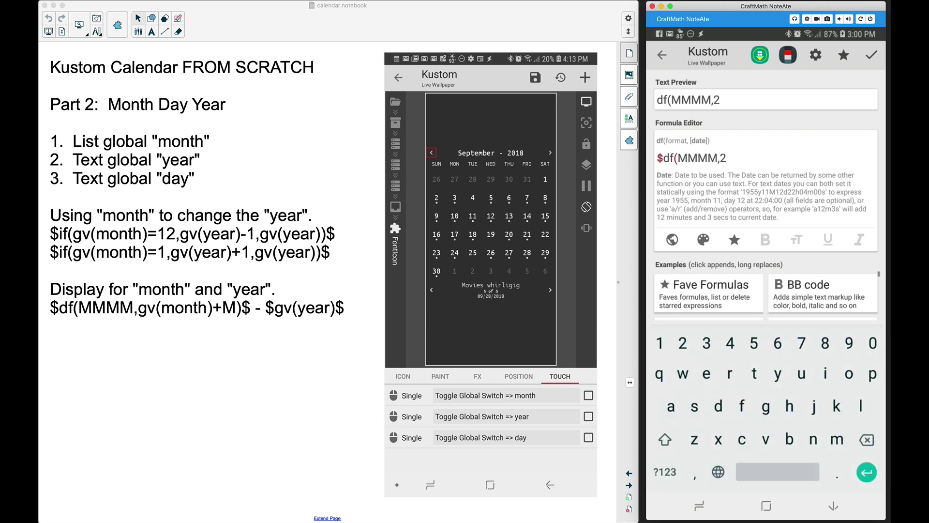
pyautogui.write('M)$')
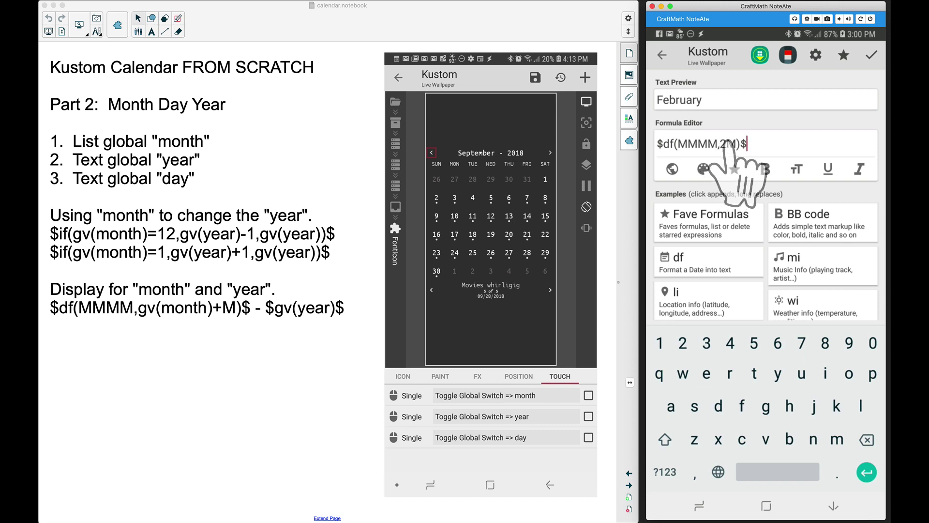
# Try the month numbers 5, 12 and 13 in the date formula in place of 2
pyautogui.click(724, 144)
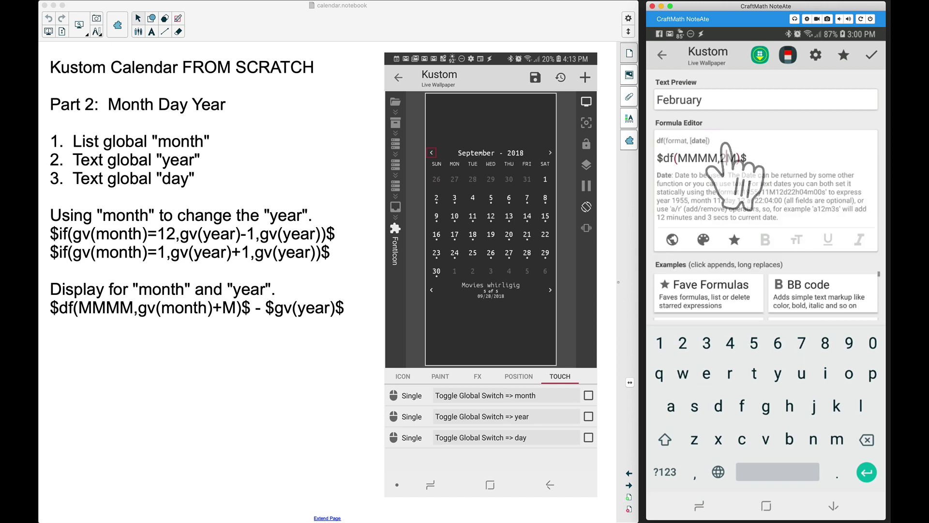
pyautogui.press('BackSpace')
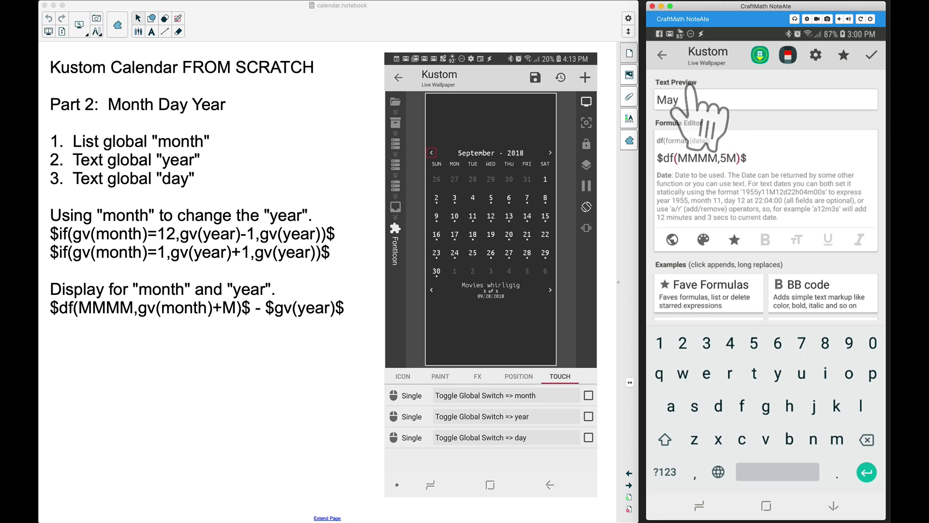
pyautogui.press('BackSpace')
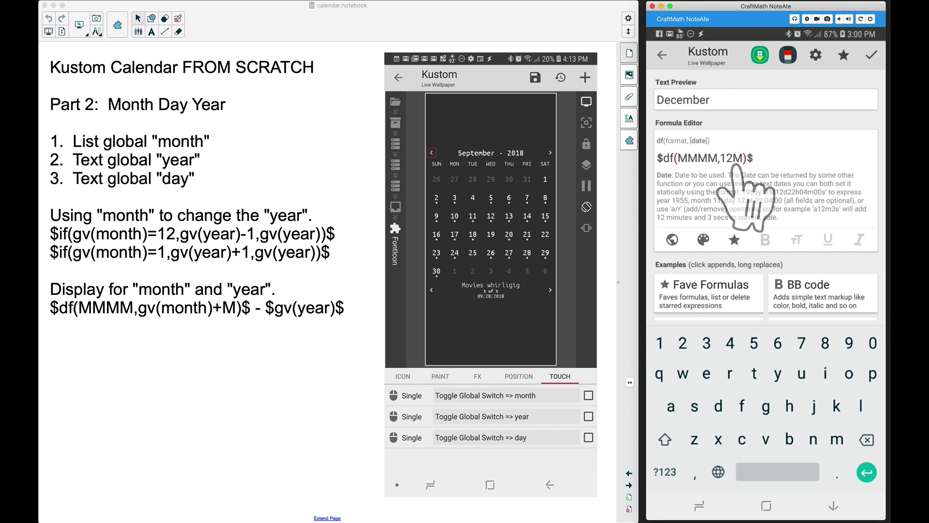
pyautogui.press('BackSpace')
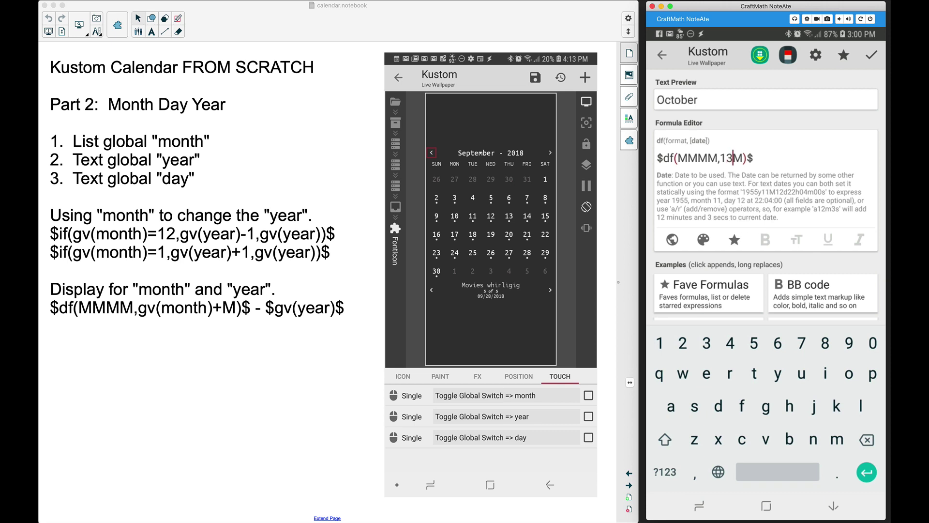
pyautogui.press('BackSpace')
pyautogui.click(708, 158)
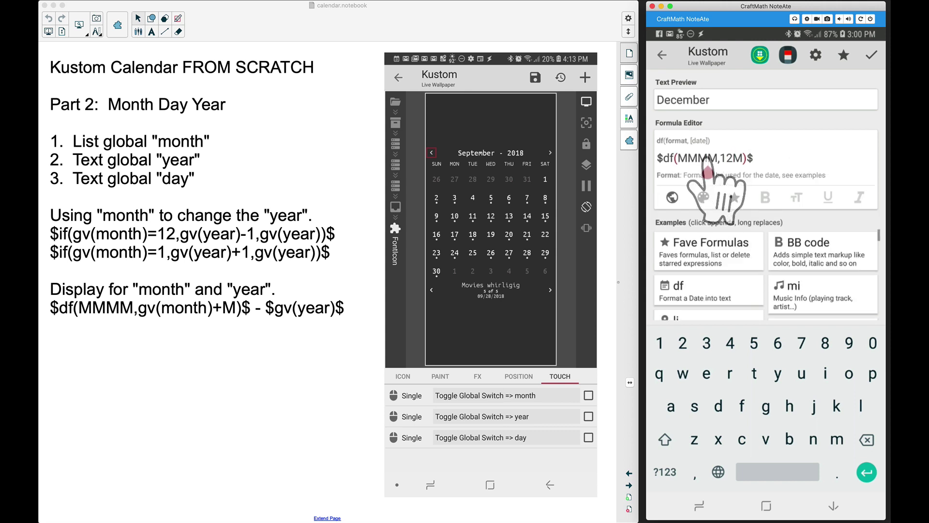
pyautogui.press('BackSpace')
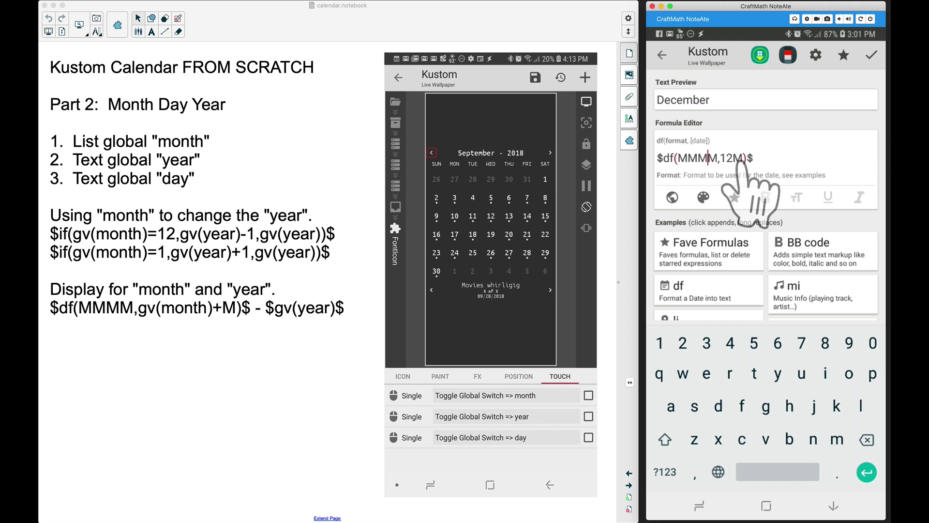
# Replace the fixed month number with the month global so the formula reads $df(MMMM,gv(month)+M)$
pyautogui.click(733, 160)
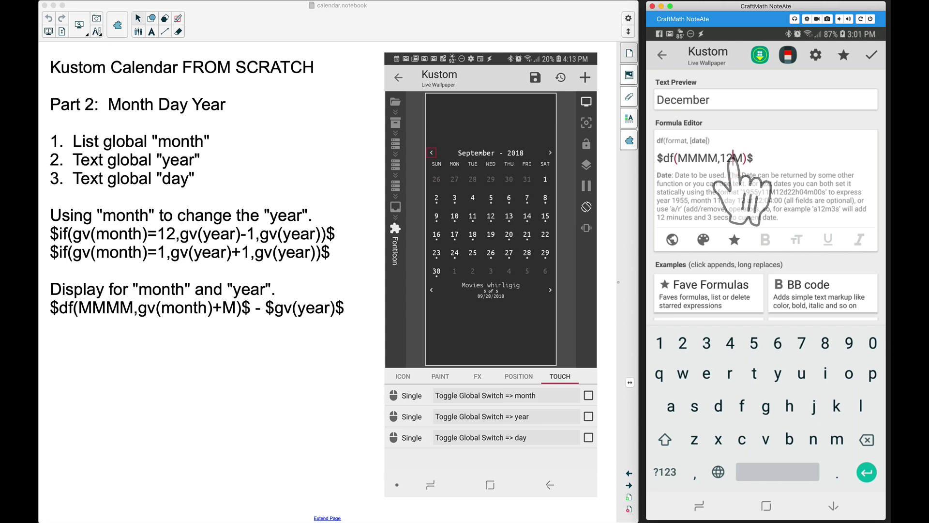
pyautogui.press('BackSpace')
pyautogui.press('BackSpace')
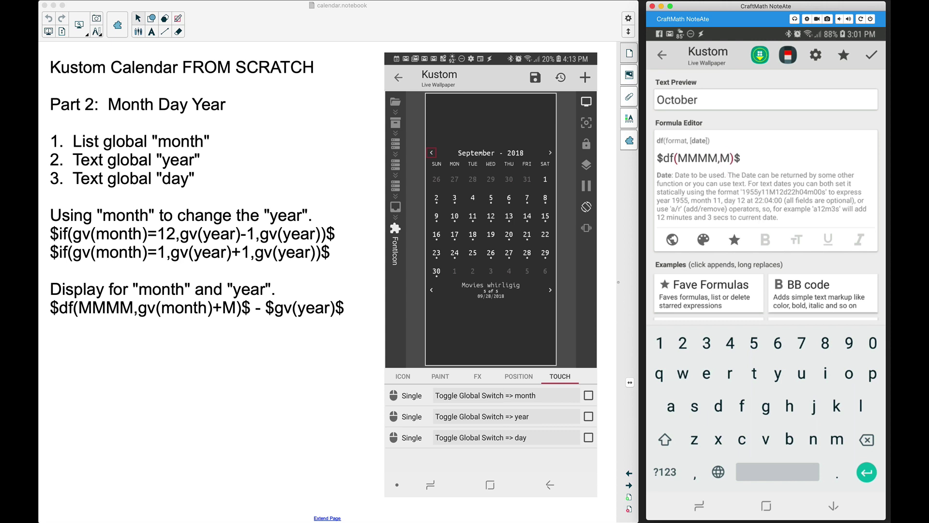
pyautogui.write('gv(month')
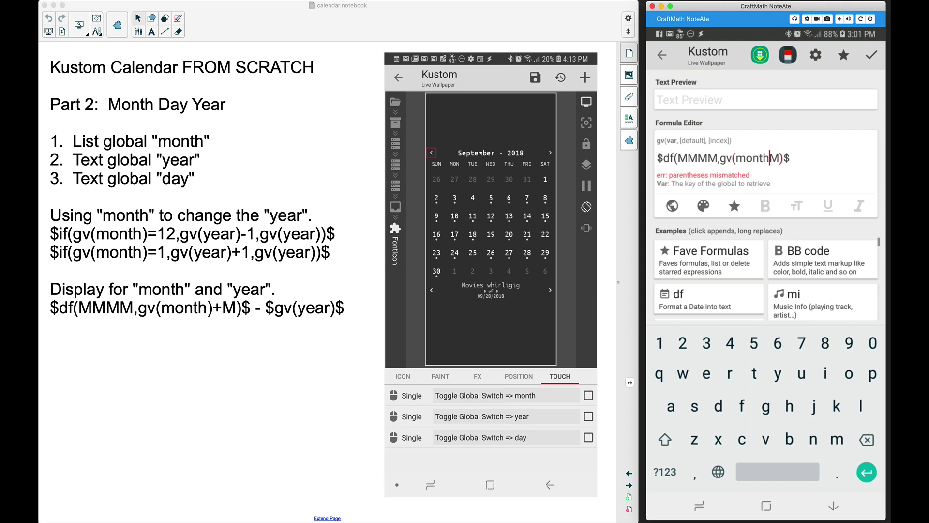
pyautogui.write(')')
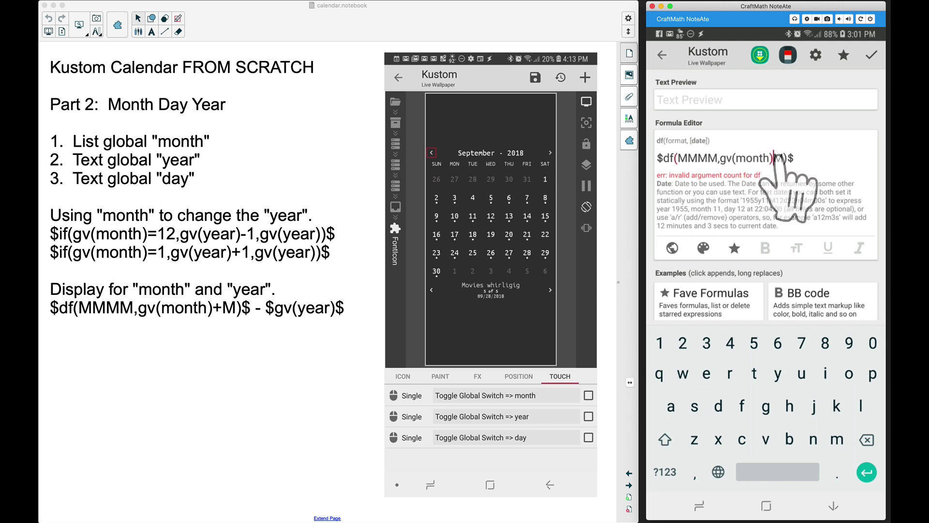
pyautogui.write('+')
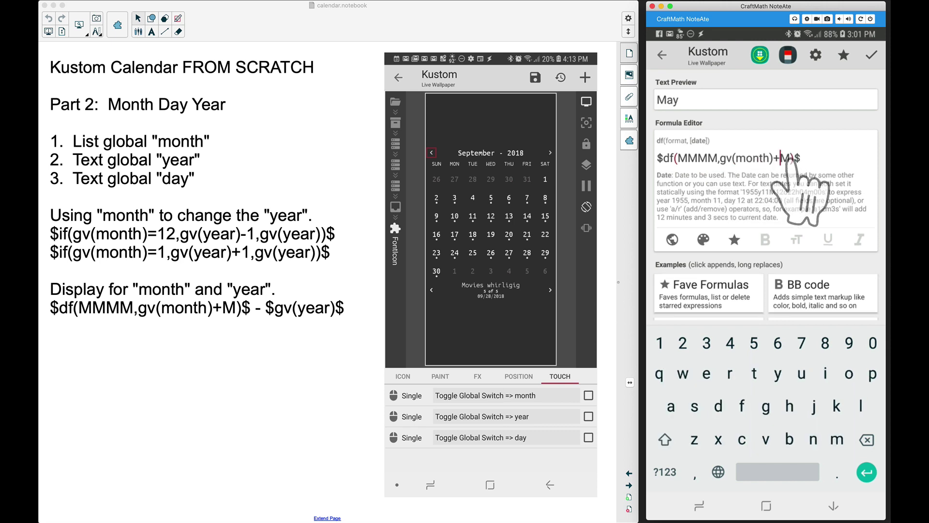
# Try the fixed number 5 in place of gv(month)+ in the date formula, and restore it to $df(MMMM,gv(month)+M)$
pyautogui.press('BackSpace')
pyautogui.press('BackSpace')
pyautogui.press('BackSpace')
pyautogui.press('BackSpace')
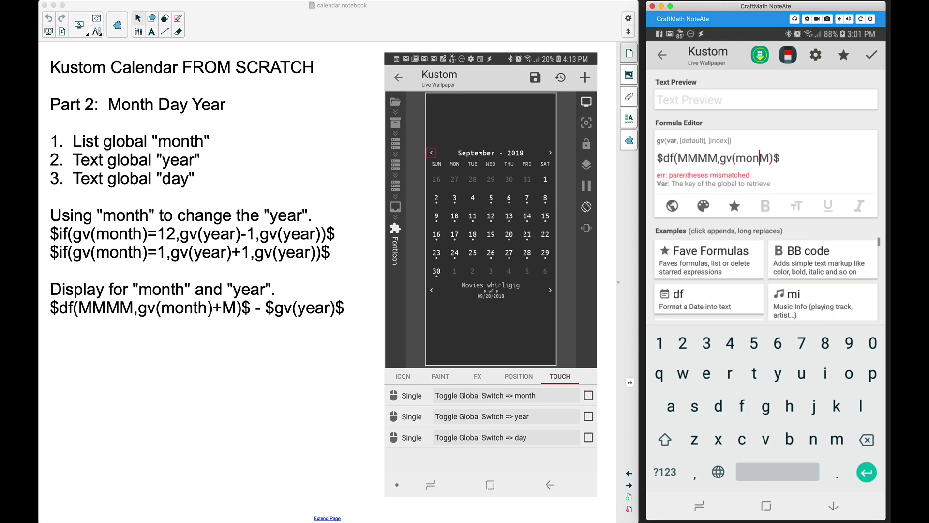
pyautogui.press('BackSpace')
pyautogui.press('BackSpace')
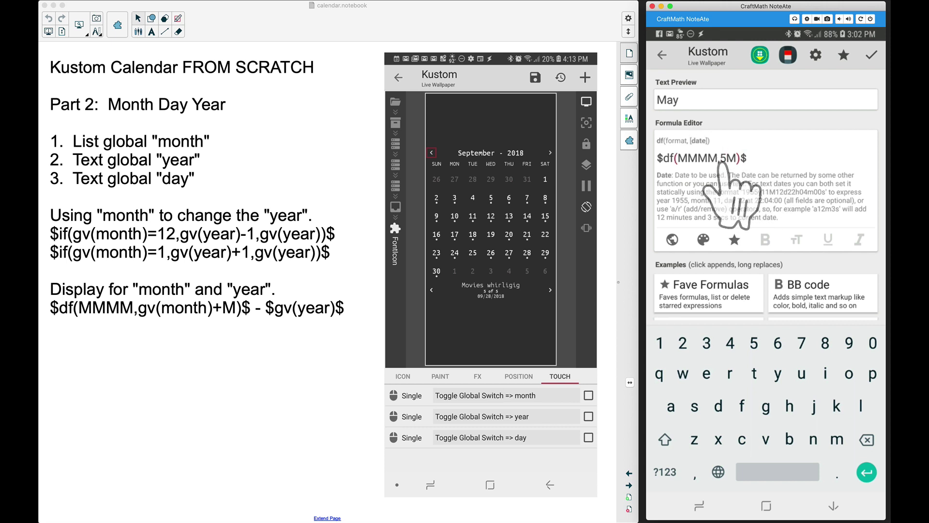
pyautogui.press('BackSpace')
pyautogui.write('g')
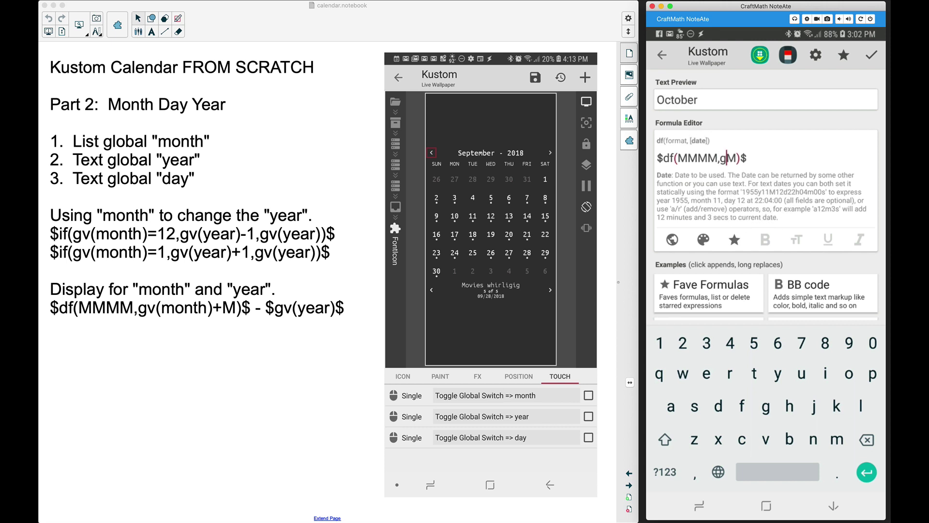
pyautogui.write('v(month)')
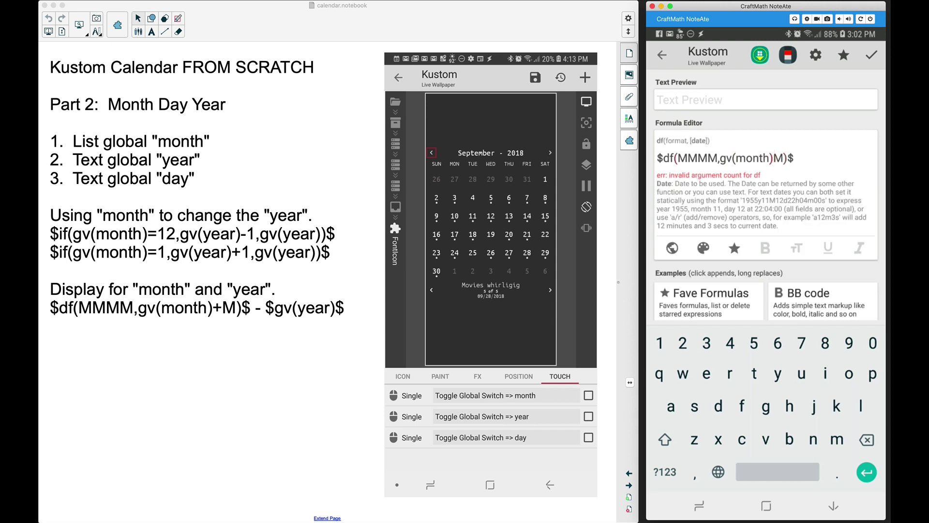
pyautogui.write('+')
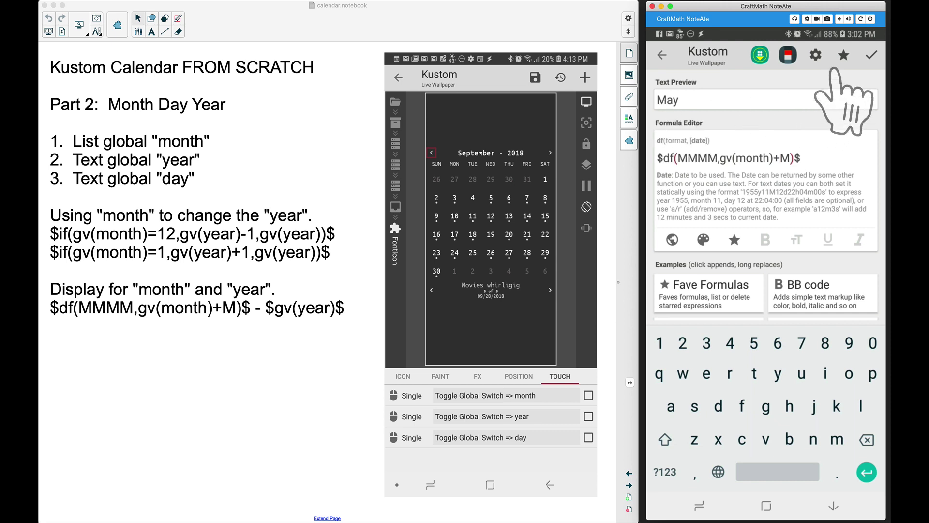
# Append a dash and the year global, - $gv(year)$, to the month formula and save the text
pyautogui.click(805, 158)
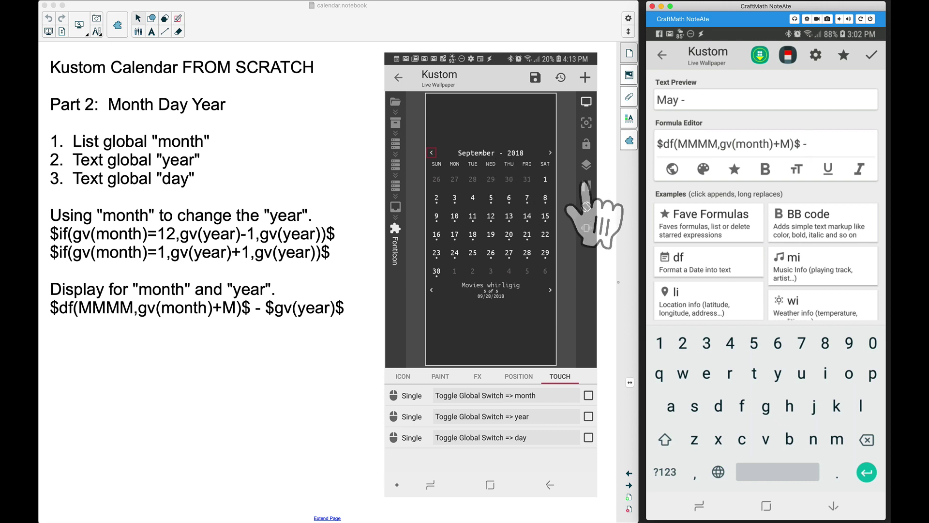
pyautogui.write('$gv(year')
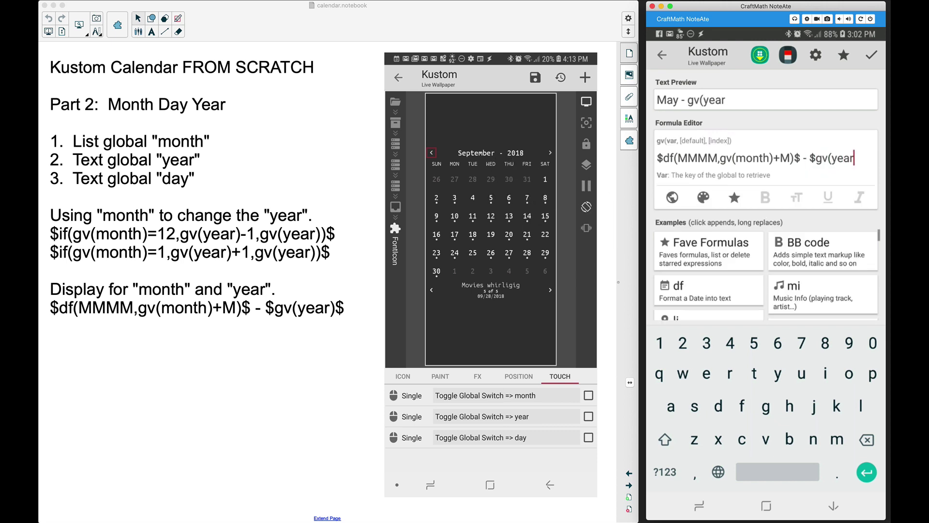
pyautogui.write(')')
pyautogui.press('BackSpace')
pyautogui.write('$')
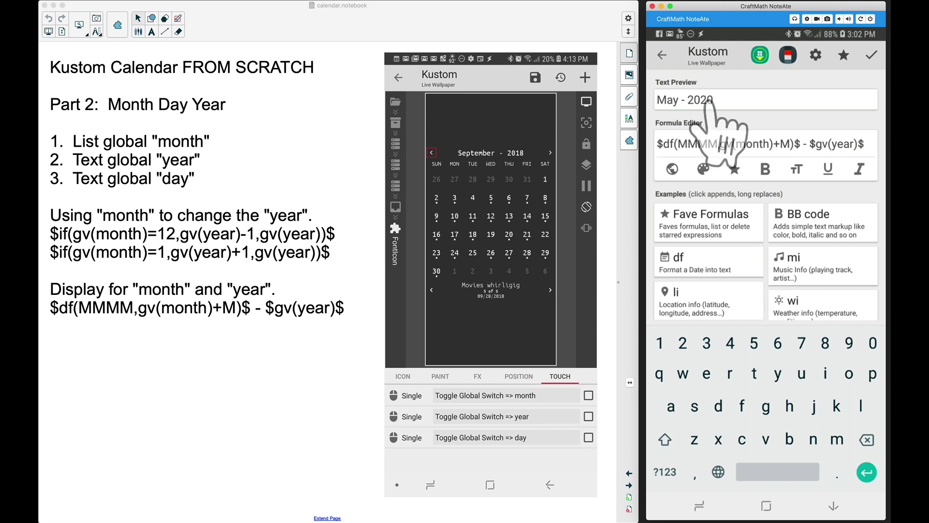
pyautogui.click(872, 55)
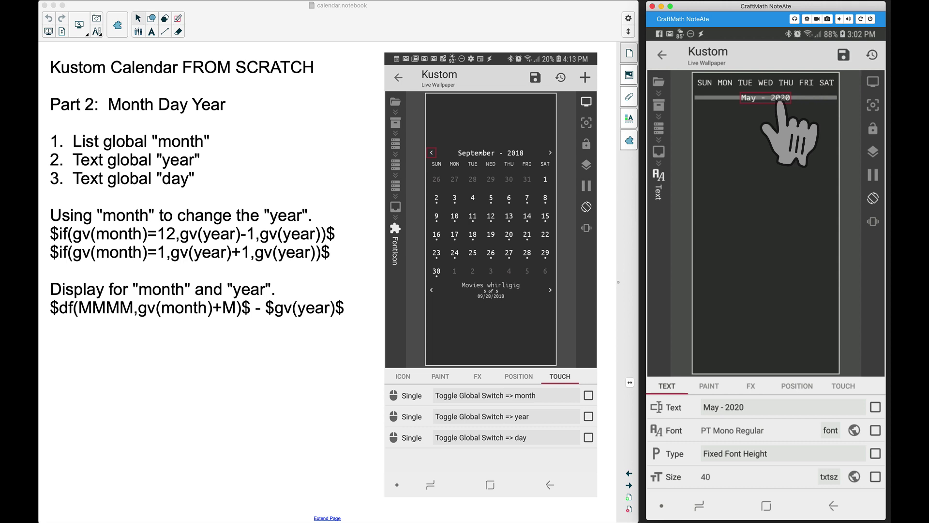
# Add a FontIcon item to the Month and Year With Buttons group and open it for editing
pyautogui.click(658, 151)
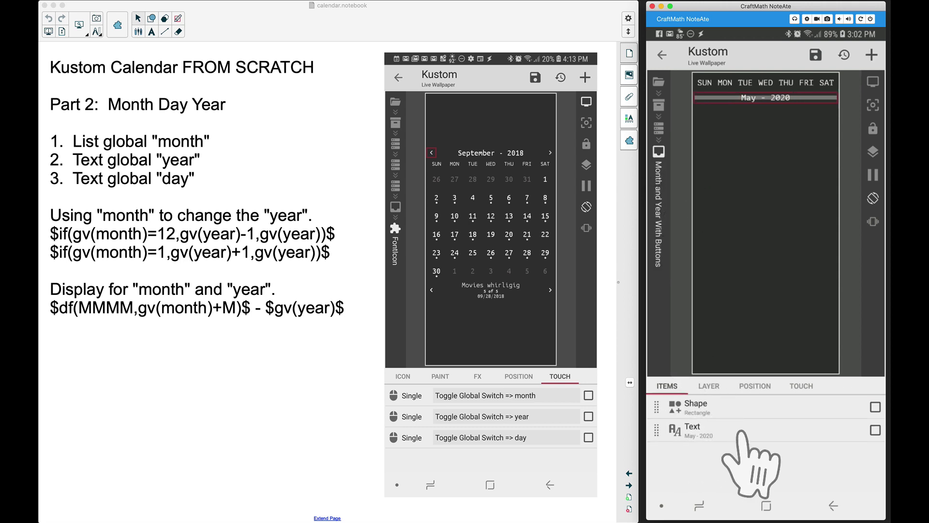
pyautogui.click(871, 55)
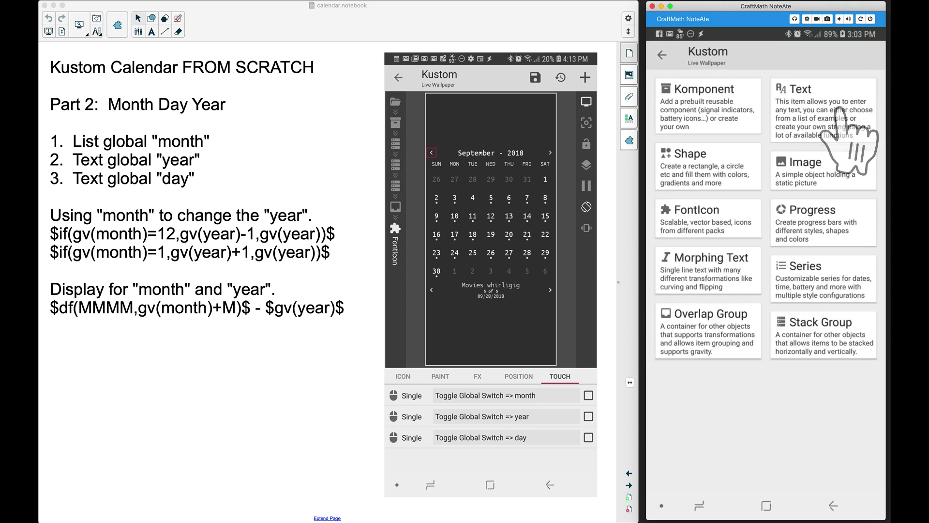
pyautogui.click(722, 209)
pyautogui.click(755, 457)
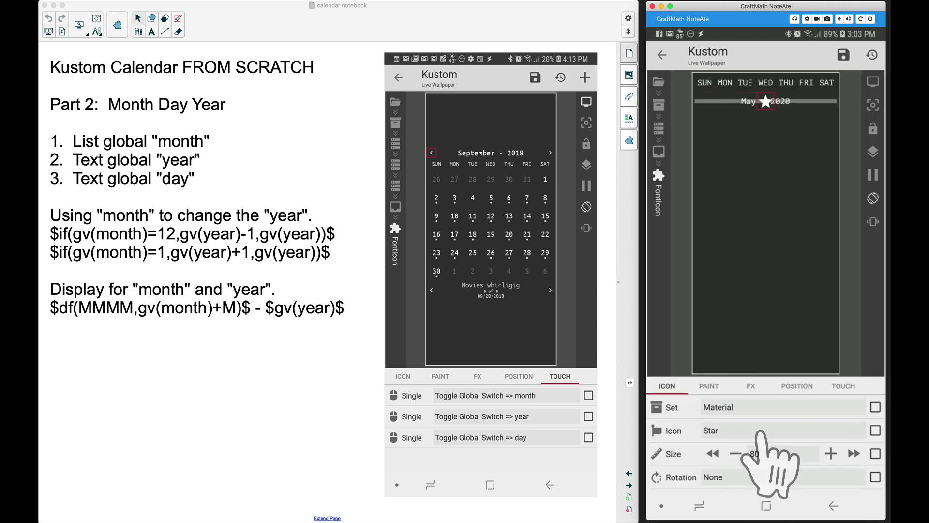
# Search the Material icons for "arr" and set the FontIcon's icon to Arrow_back
pyautogui.click(760, 430)
pyautogui.click(829, 54)
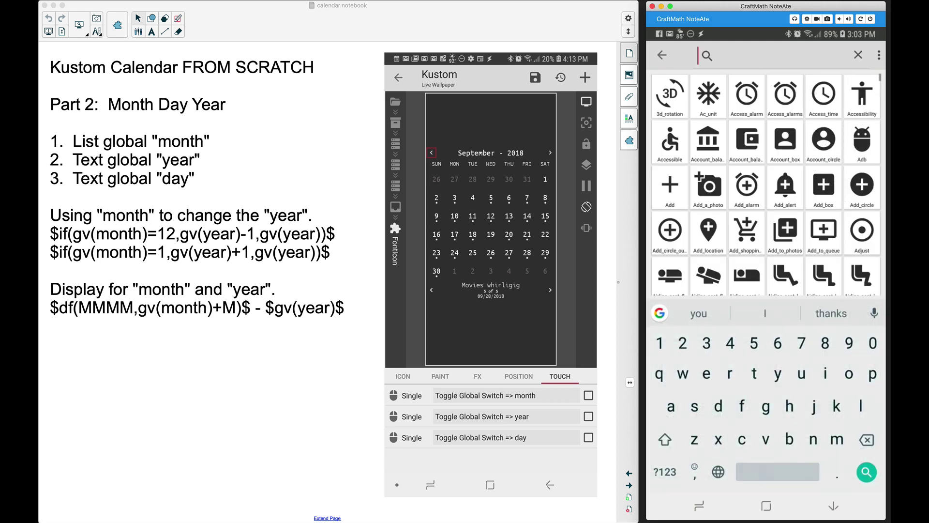
pyautogui.write('arr')
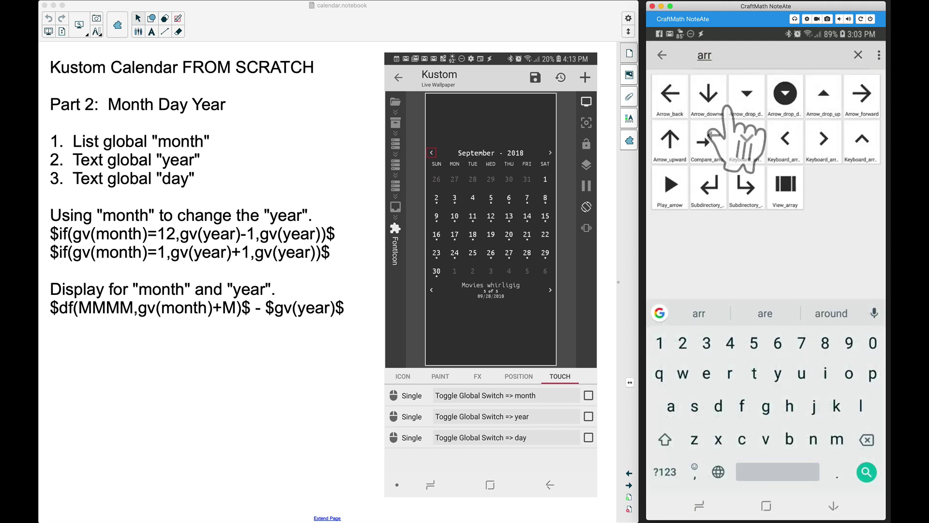
pyautogui.click(668, 97)
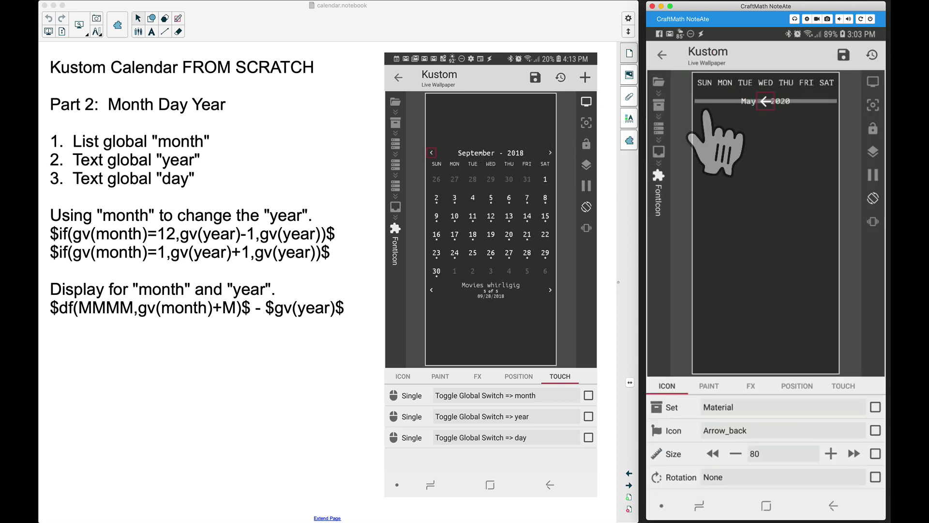
pyautogui.click(833, 507)
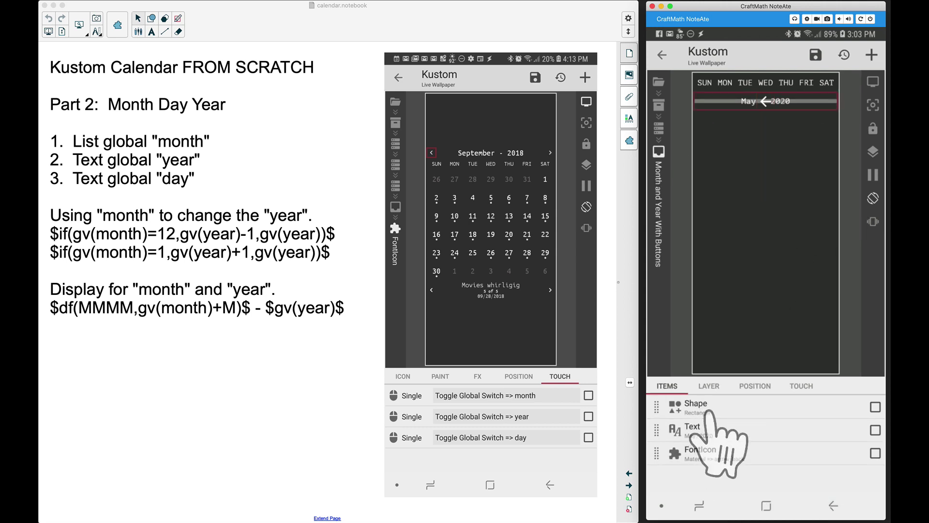
# Set the back-arrow FontIcon's anchor to Center Left
pyautogui.click(711, 458)
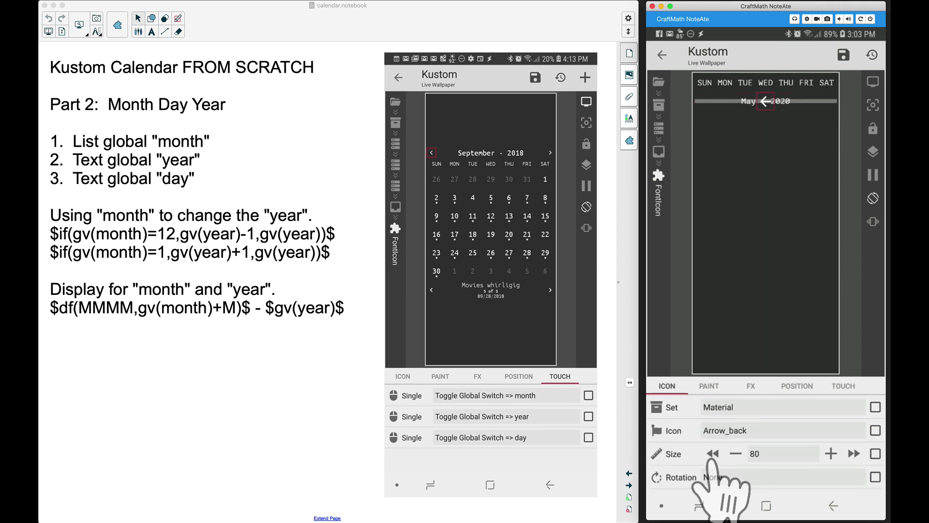
pyautogui.click(788, 387)
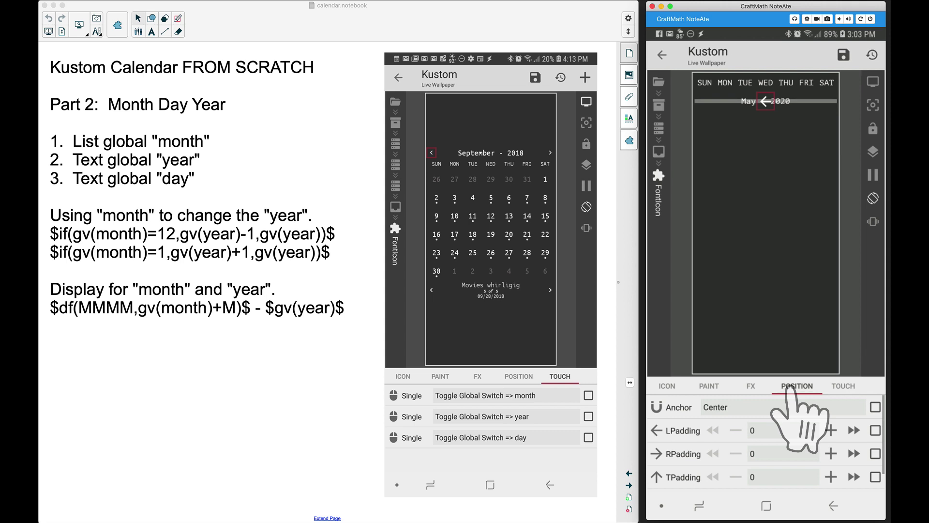
pyautogui.click(746, 413)
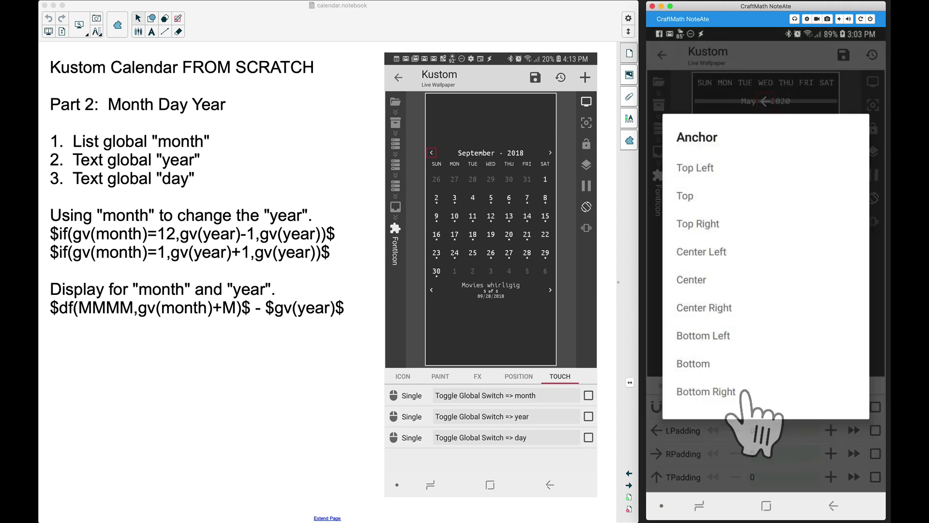
pyautogui.click(721, 251)
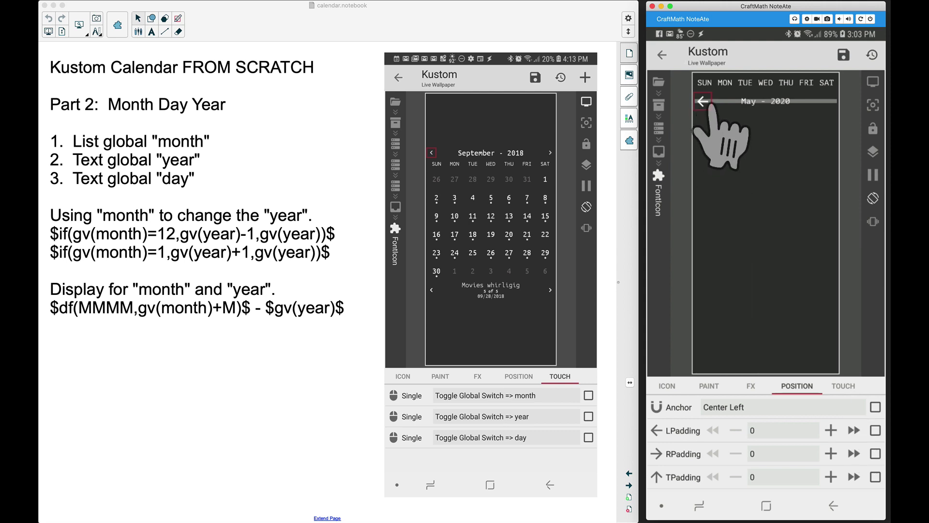
# Add a touch action to the back arrow that toggles the month global switch to Previous Value
pyautogui.click(843, 385)
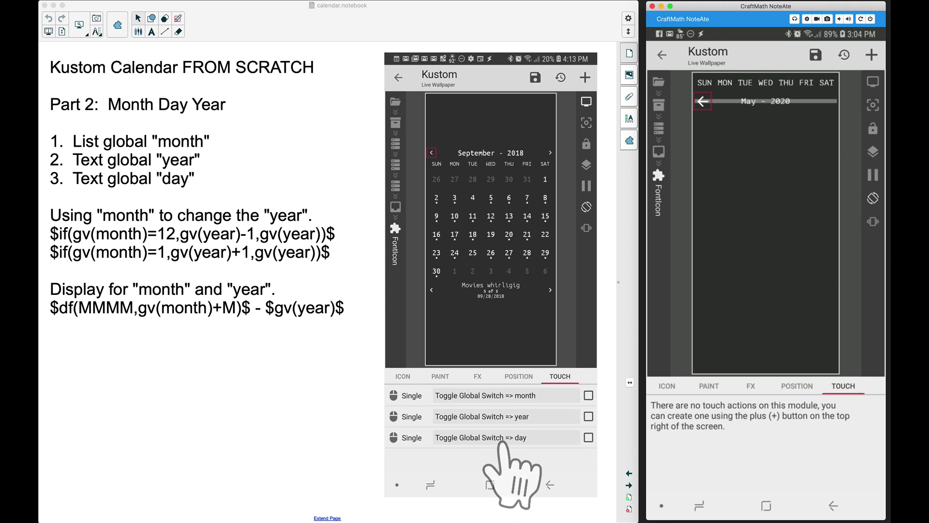
pyautogui.click(871, 54)
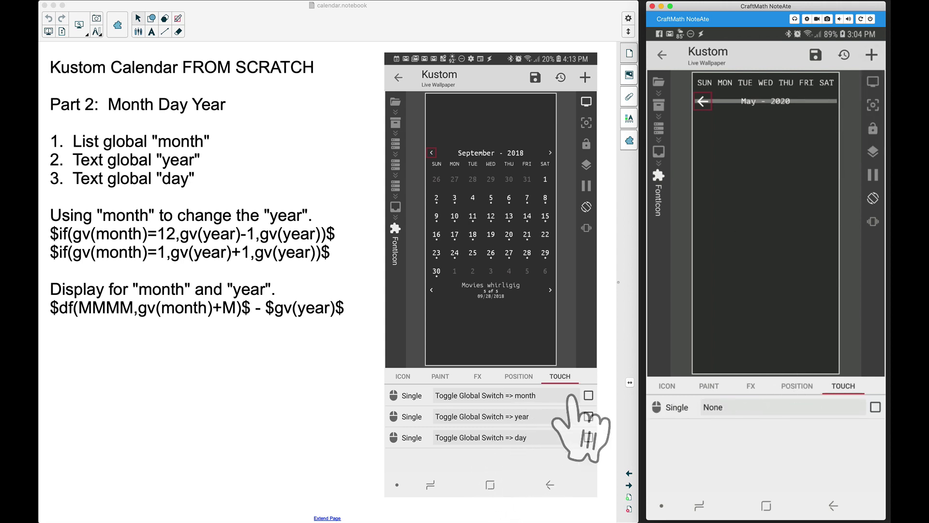
pyautogui.click(719, 408)
pyautogui.click(719, 408)
pyautogui.click(711, 326)
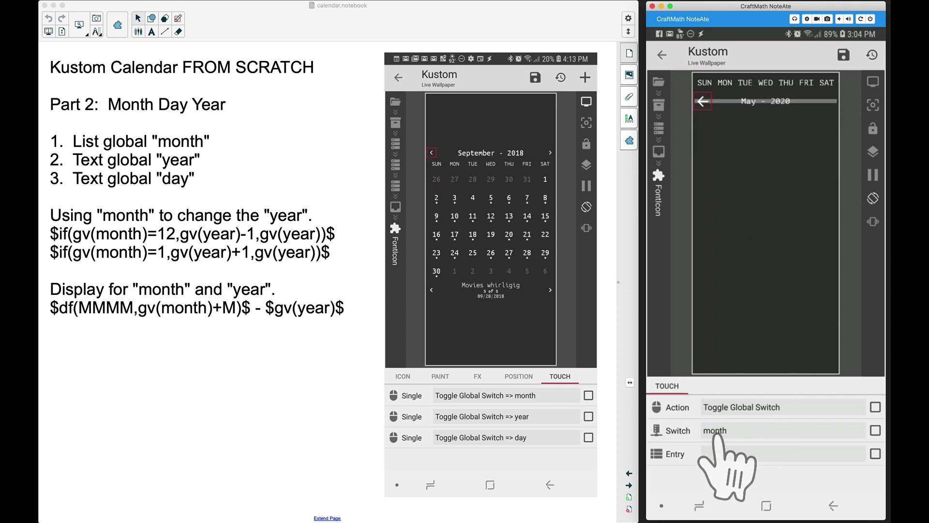
pyautogui.click(715, 455)
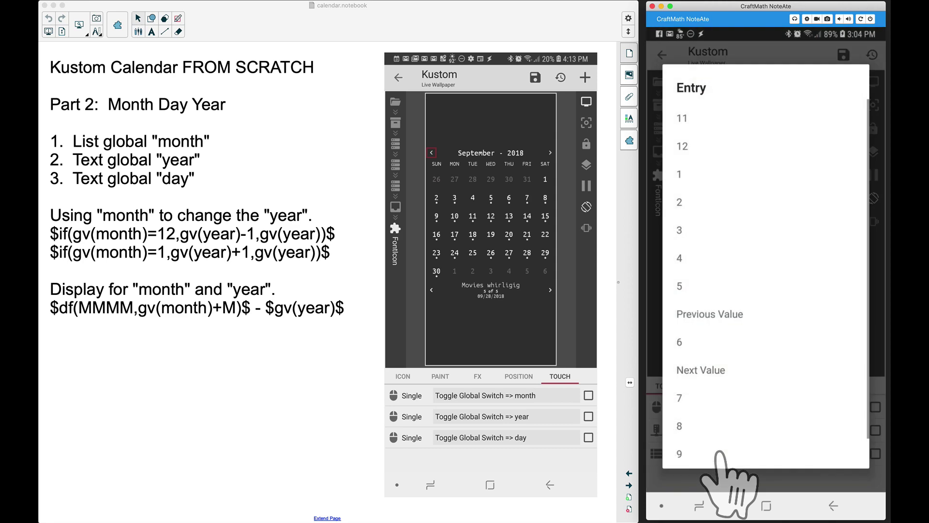
pyautogui.click(722, 315)
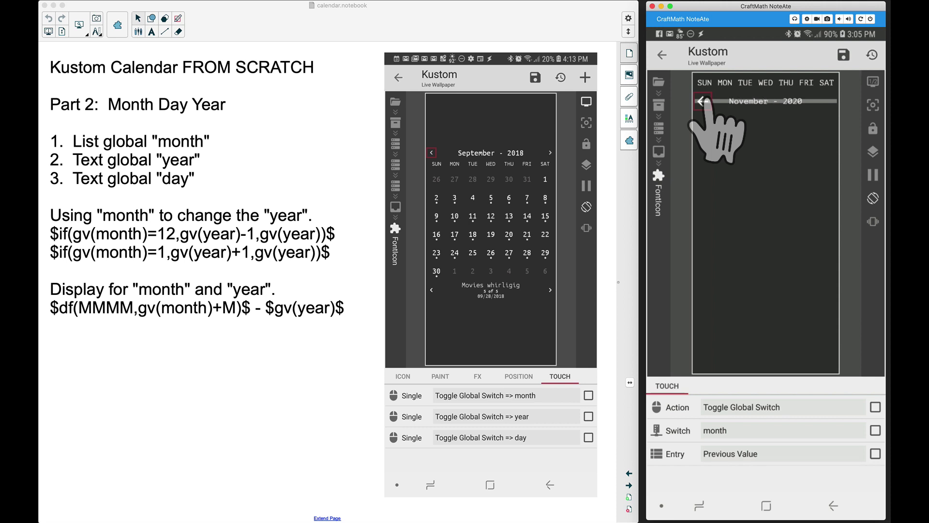
pyautogui.click(837, 507)
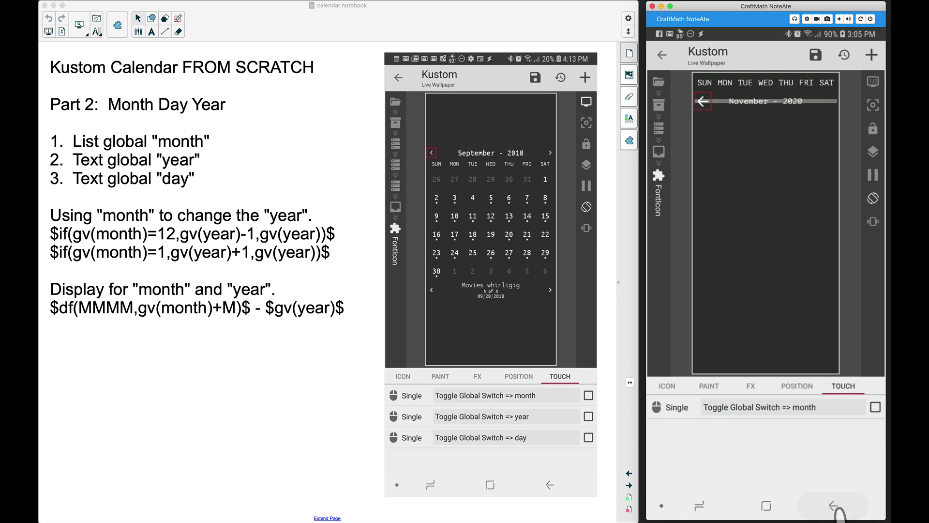
# Add a second touch action to the back arrow that toggles the year global switch
pyautogui.click(873, 80)
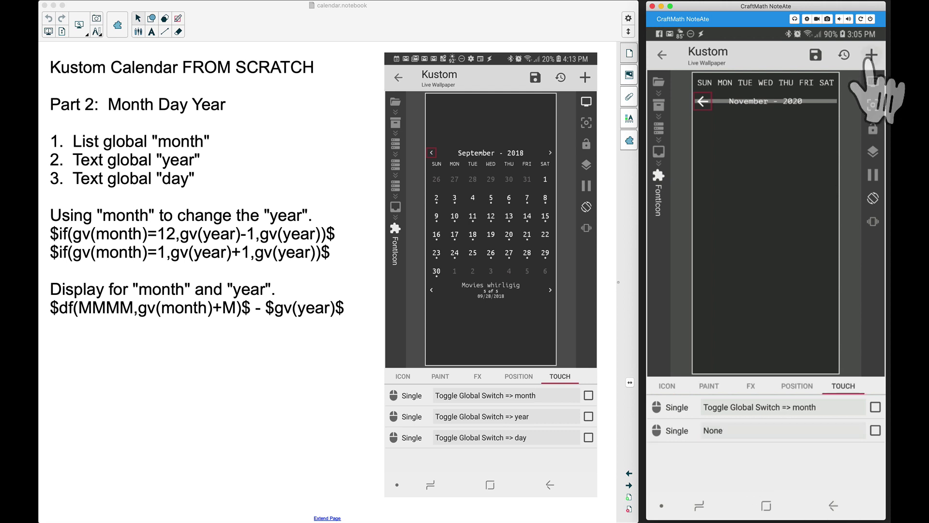
pyautogui.click(730, 430)
pyautogui.click(732, 408)
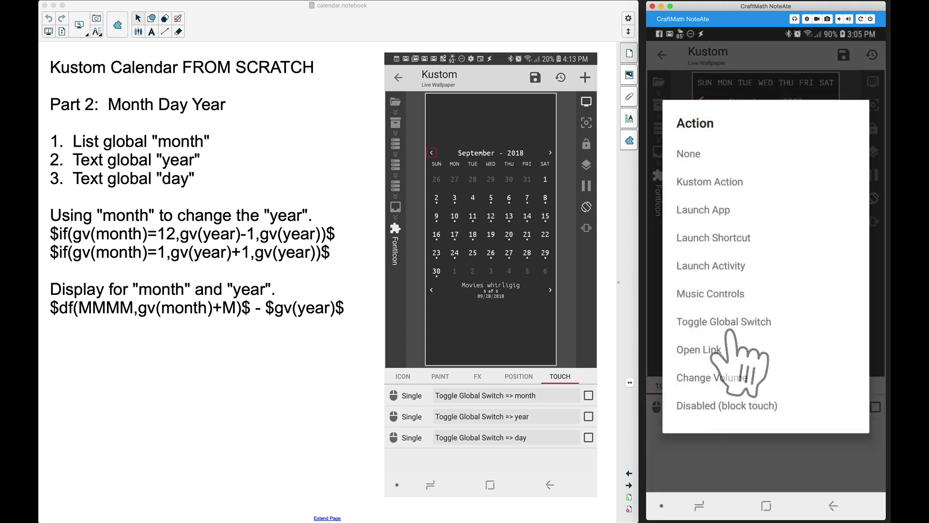
pyautogui.click(729, 327)
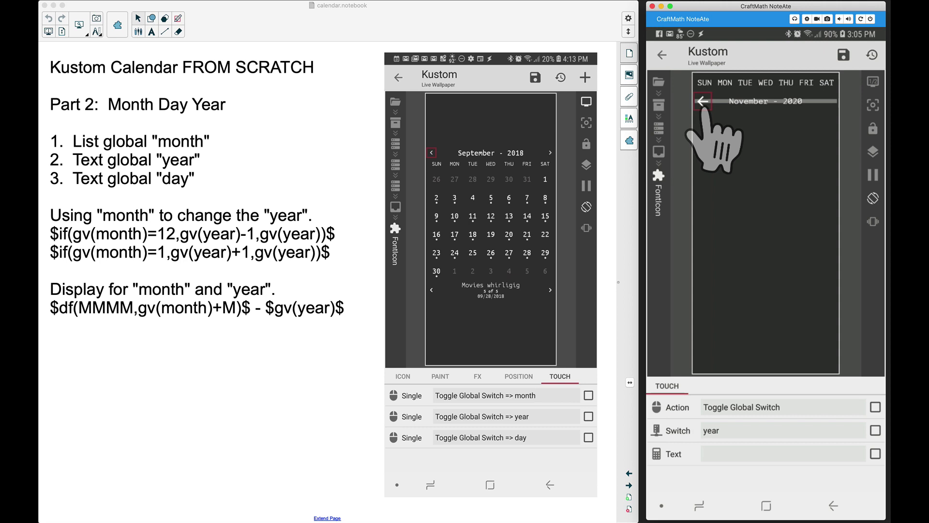
# Copy $if(gv(month)=12,gv(year)-1,gv(year))$ from the calendar notebook notes into the year toggle's text formula and save it
pyautogui.click(710, 455)
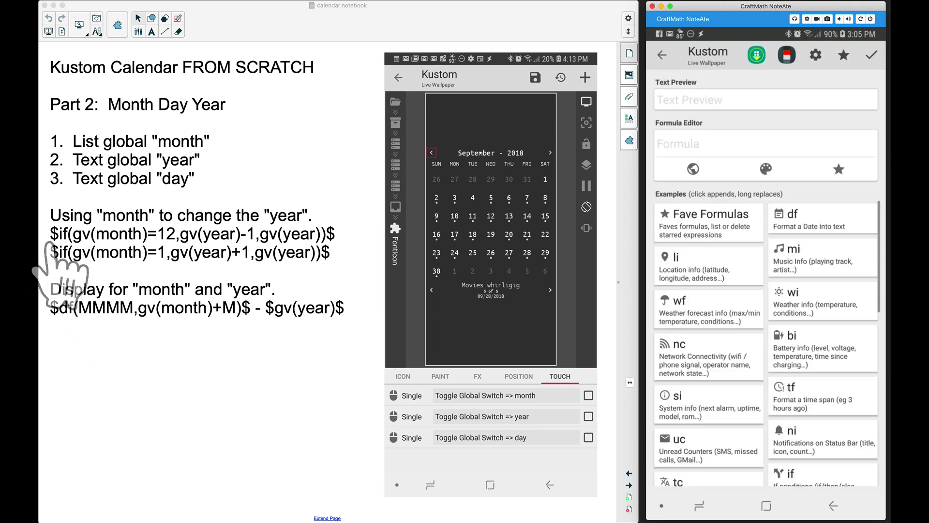
pyautogui.click(152, 235)
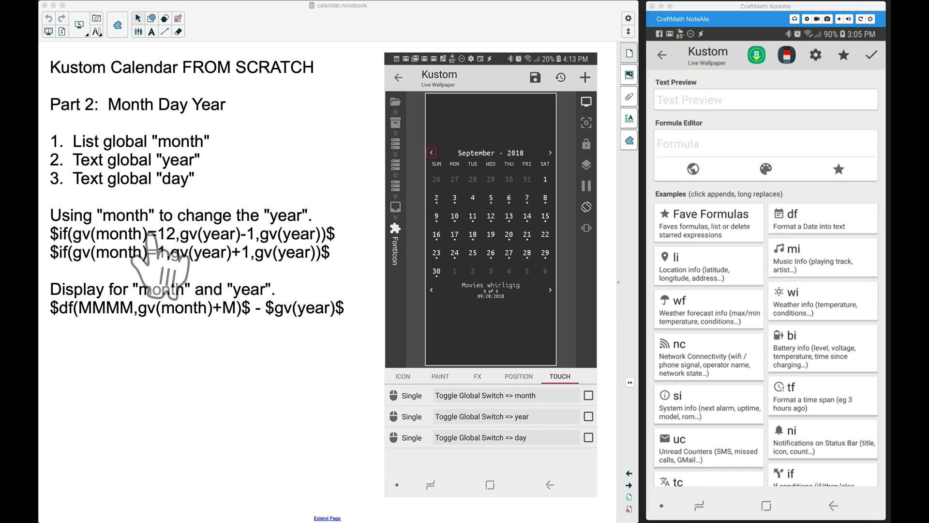
pyautogui.click(152, 234)
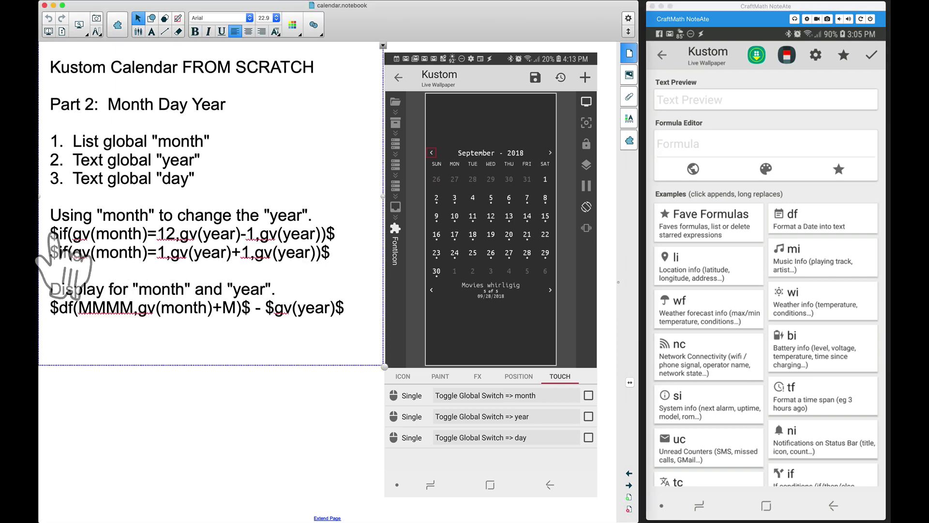
pyautogui.moveTo(52, 234); pyautogui.dragTo(337, 237)
pyautogui.hotkey('ctrl', 'c')
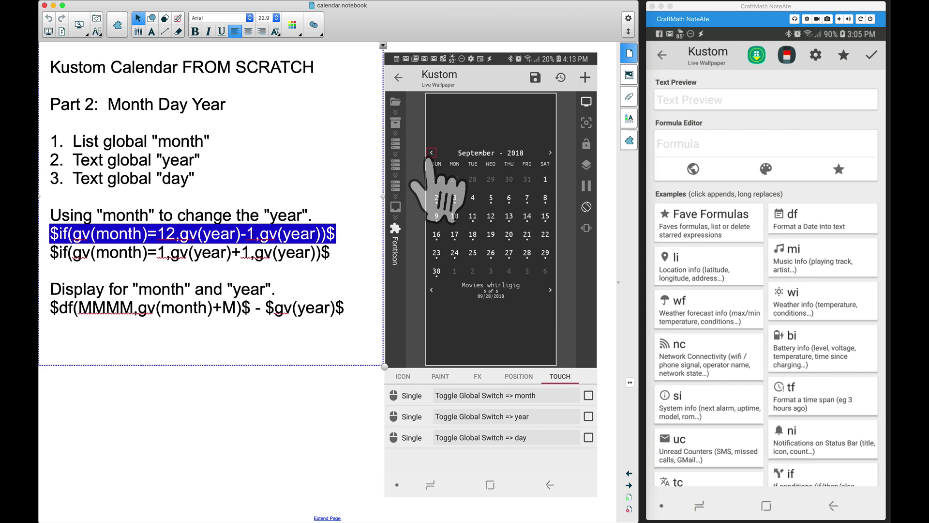
pyautogui.click(670, 142)
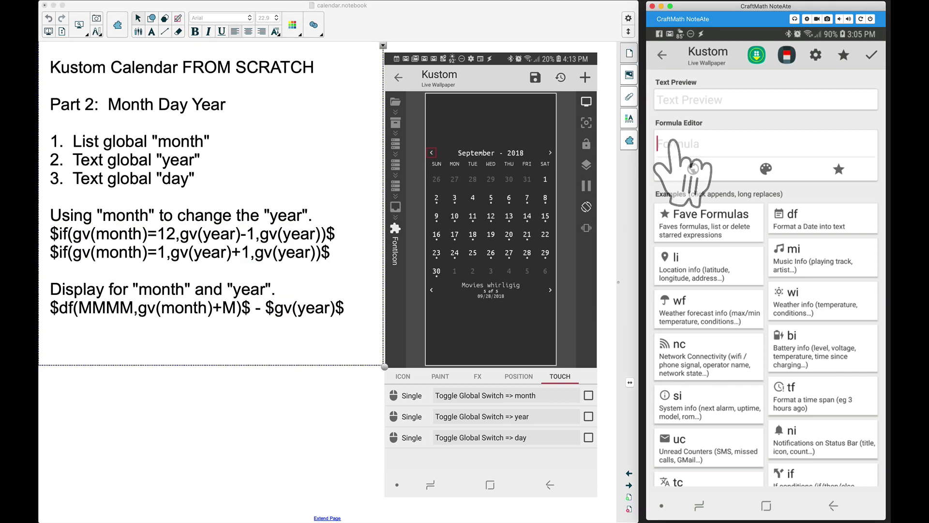
pyautogui.hotkey('ctrl', 'v')
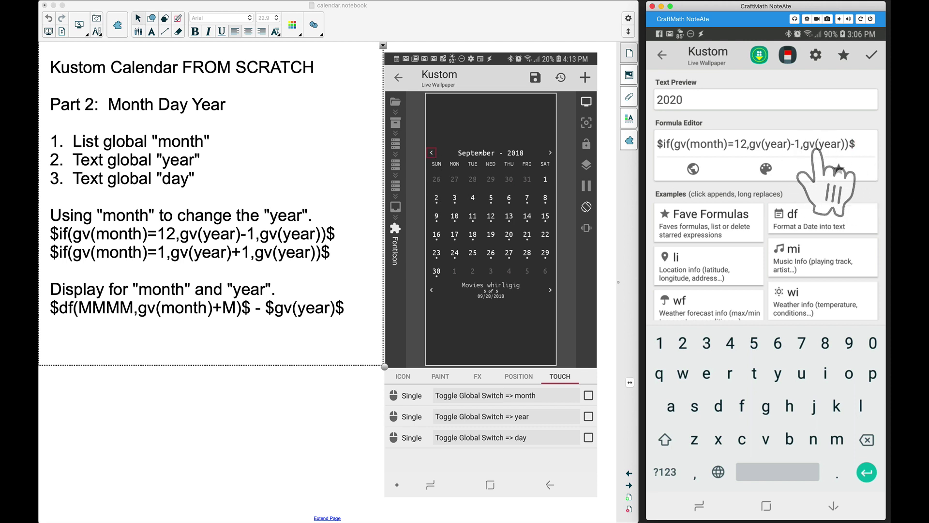
pyautogui.click(869, 55)
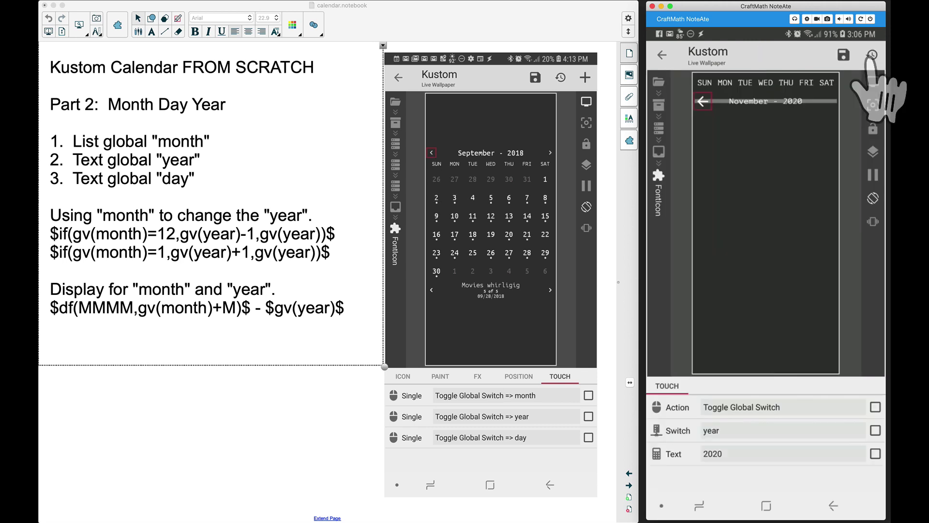
pyautogui.click(832, 504)
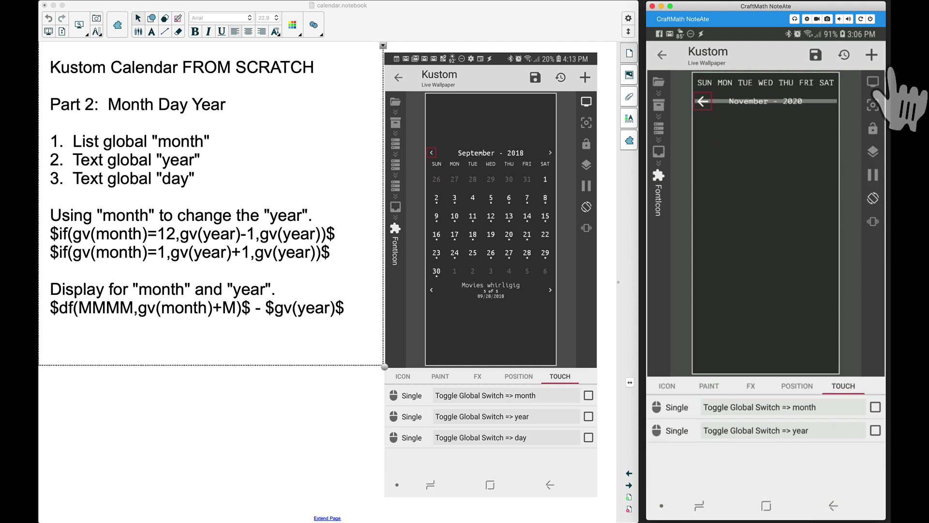
# Add a third touch action to the back arrow that toggles the day global switch with the text 0, and return to the group
pyautogui.click(871, 55)
pyautogui.click(741, 452)
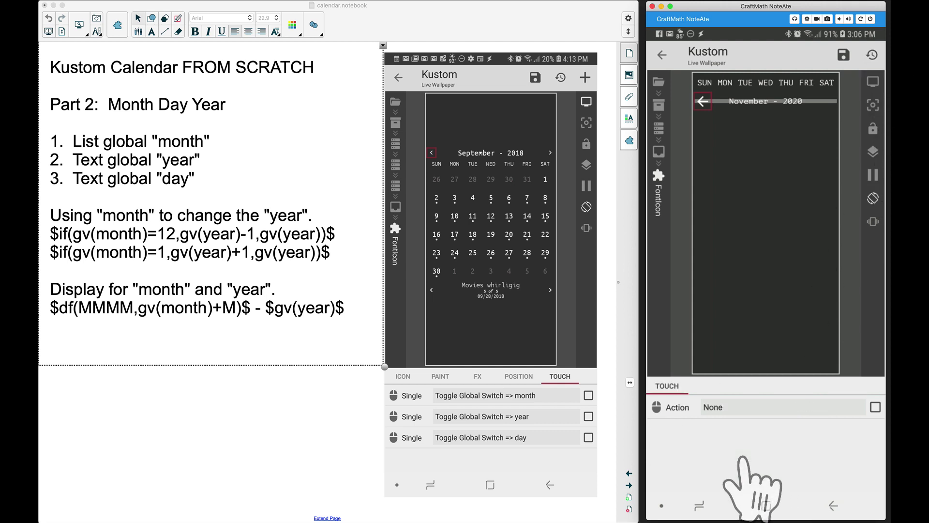
pyautogui.click(733, 406)
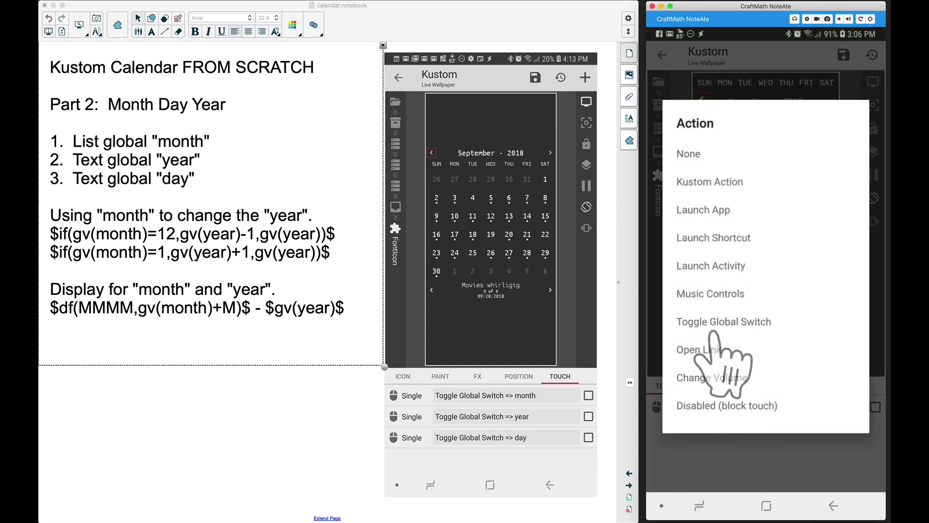
pyautogui.click(705, 341)
pyautogui.click(692, 336)
pyautogui.click(716, 456)
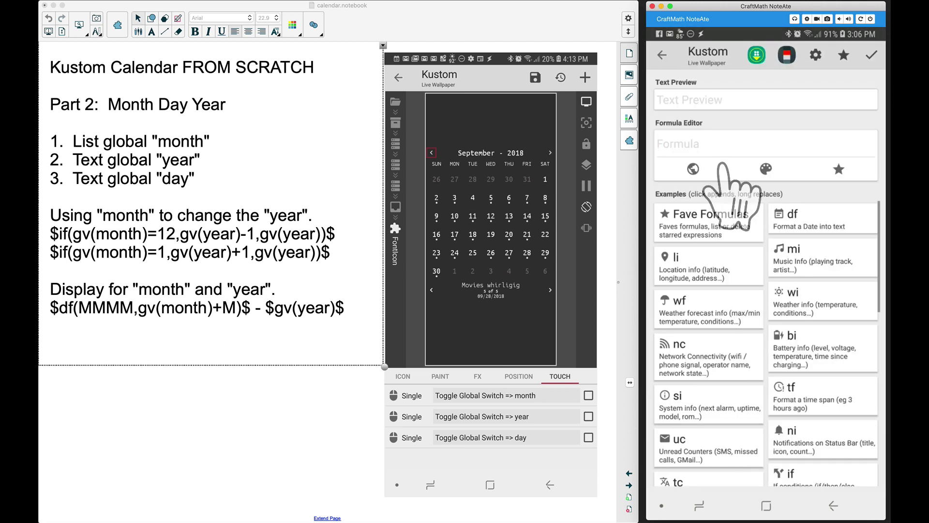
pyautogui.write('0')
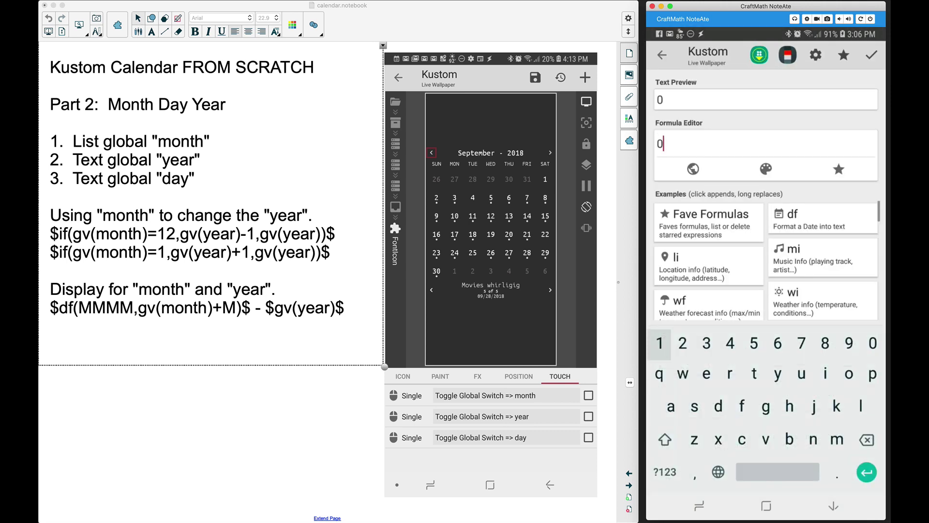
pyautogui.click(871, 55)
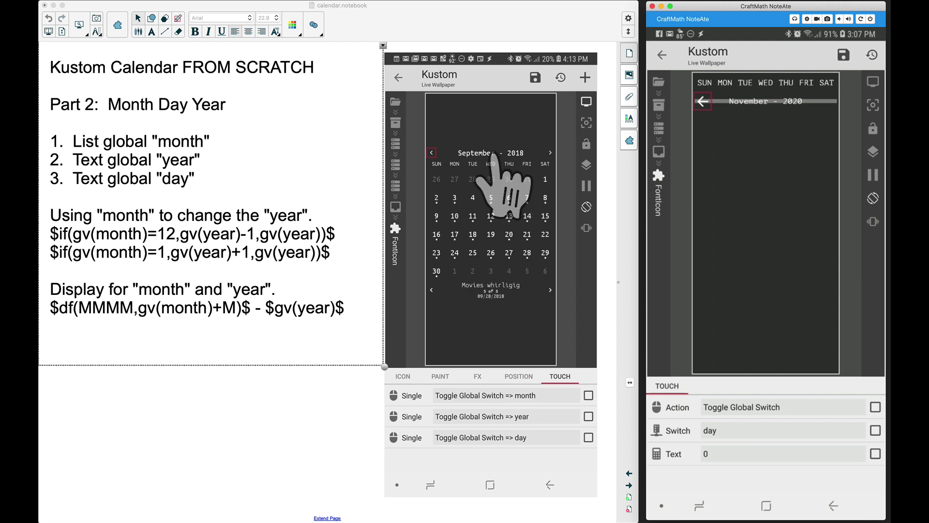
pyautogui.click(833, 505)
pyautogui.click(833, 505)
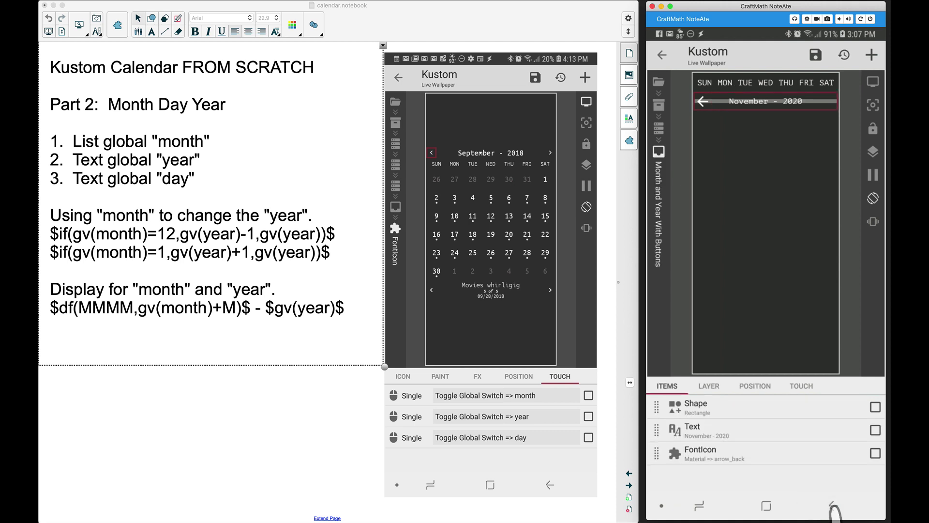
# Duplicate the back-arrow FontIcon within the Month and Year With Buttons group by copying and pasting it
pyautogui.click(875, 453)
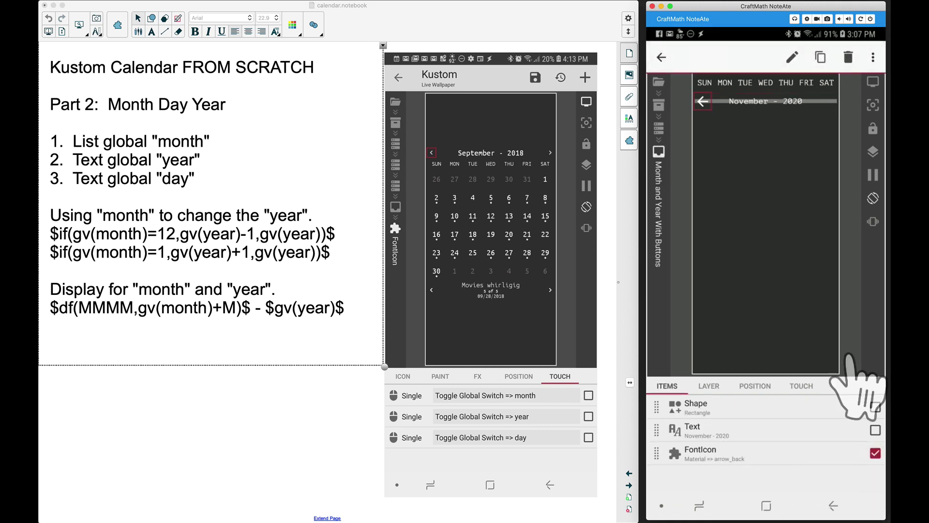
pyautogui.click(876, 58)
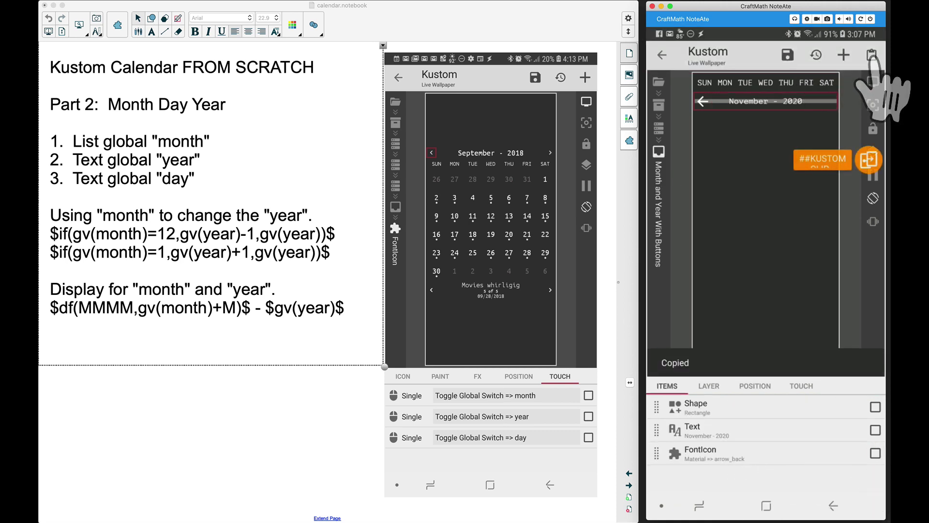
pyautogui.click(869, 160)
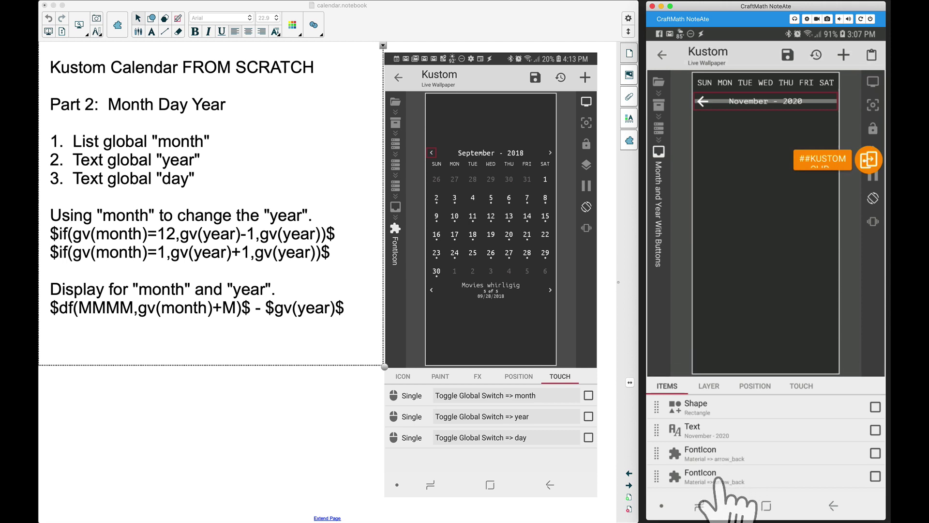
# Open the duplicated FontIcon and set its anchor to Center Right
pyautogui.click(717, 478)
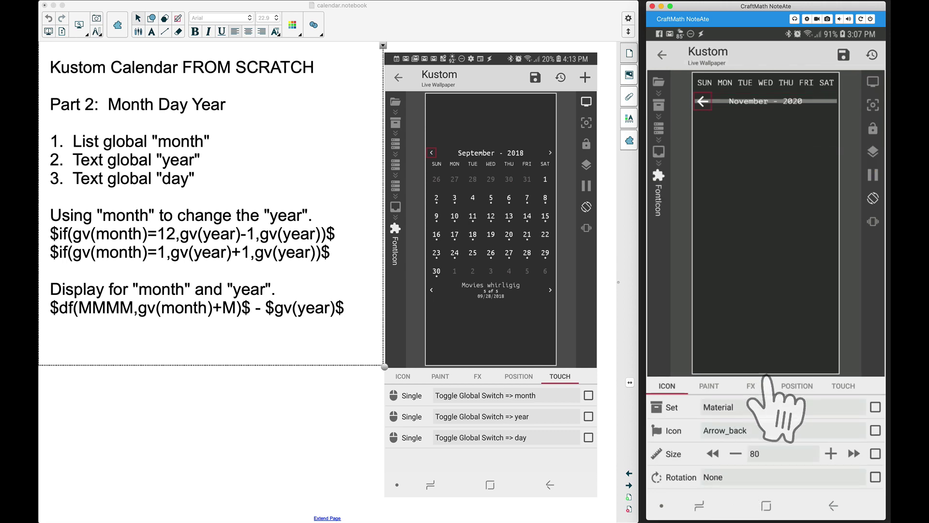
pyautogui.click(796, 386)
pyautogui.click(777, 410)
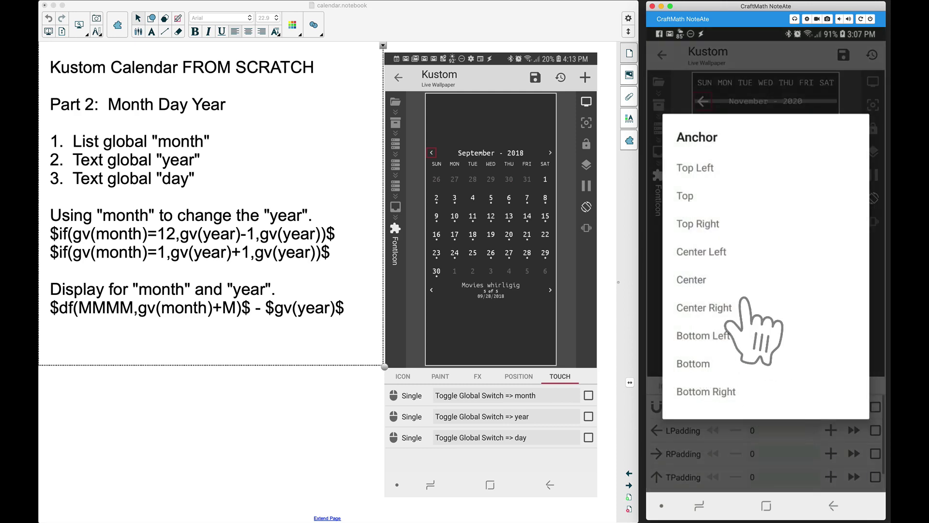
pyautogui.click(724, 302)
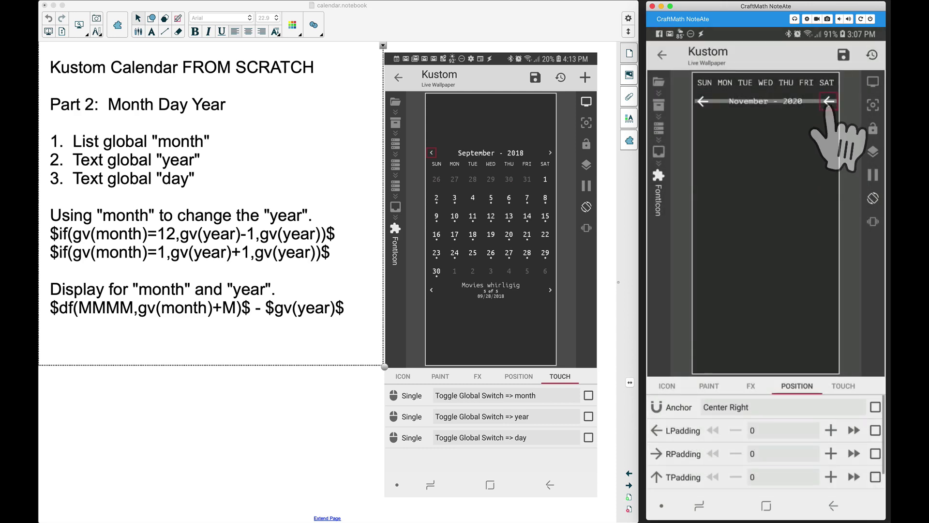
# Search the Material icons for "arr" and change the duplicated FontIcon's icon to Arrow_forward
pyautogui.click(667, 387)
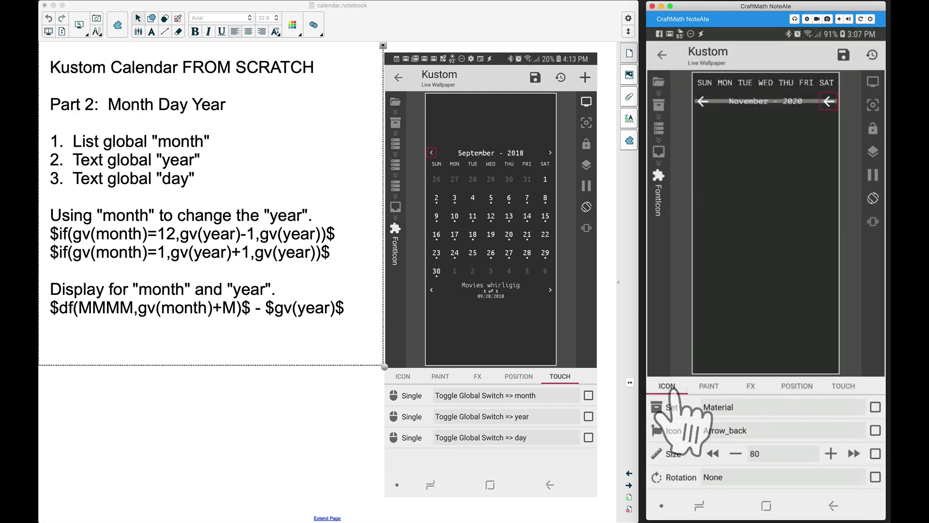
pyautogui.click(739, 428)
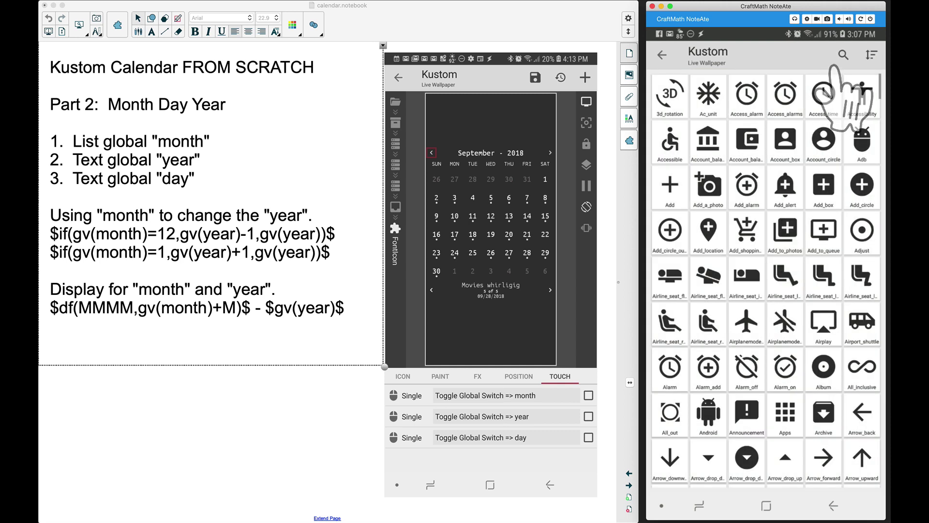
pyautogui.click(843, 54)
pyautogui.write('arr')
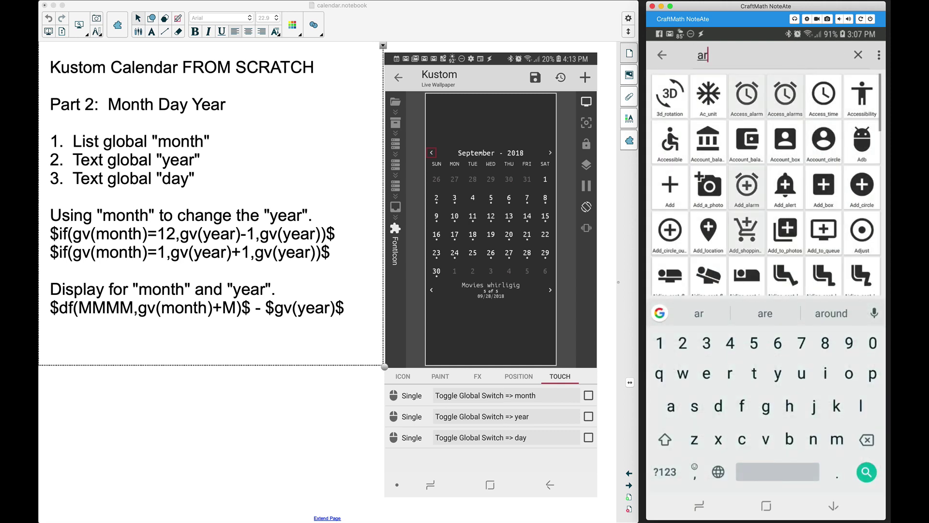
pyautogui.click(862, 100)
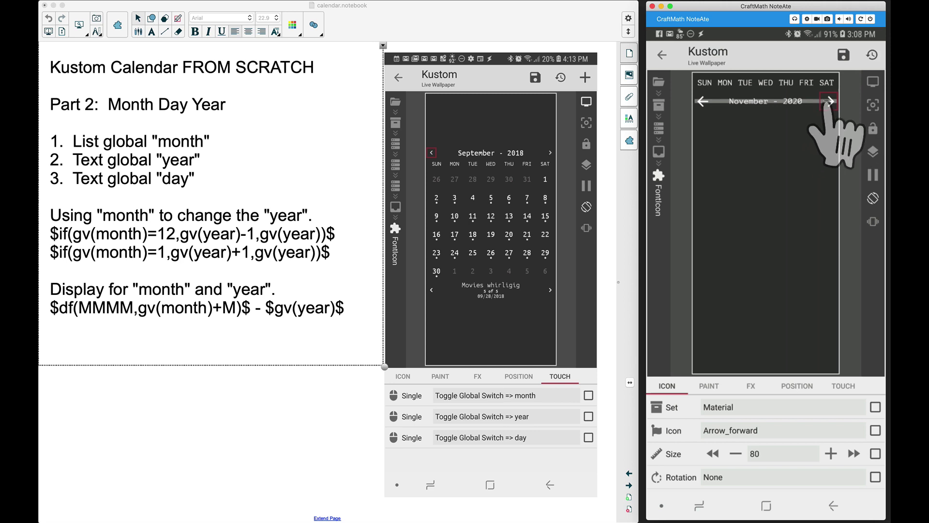
# Set the forward arrow's month touch action to switch to Next Value and return to its touch action list
pyautogui.click(842, 386)
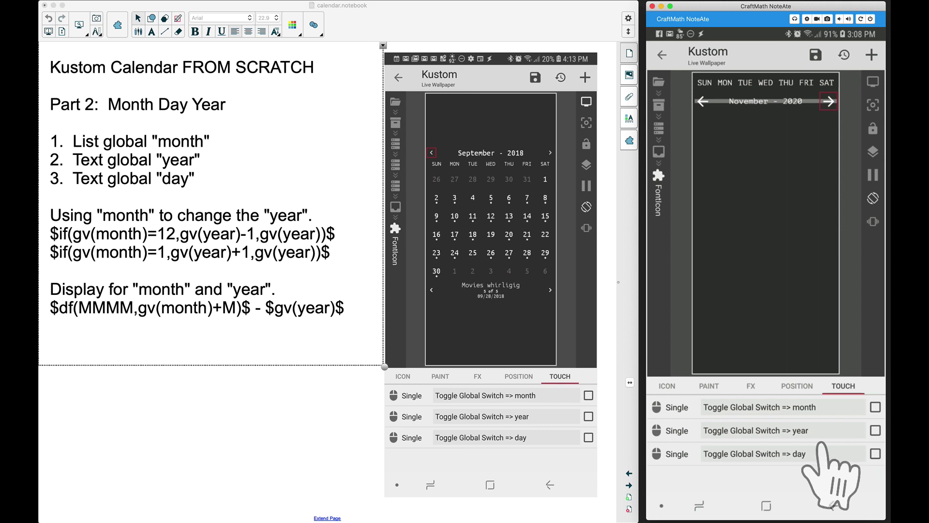
pyautogui.click(801, 405)
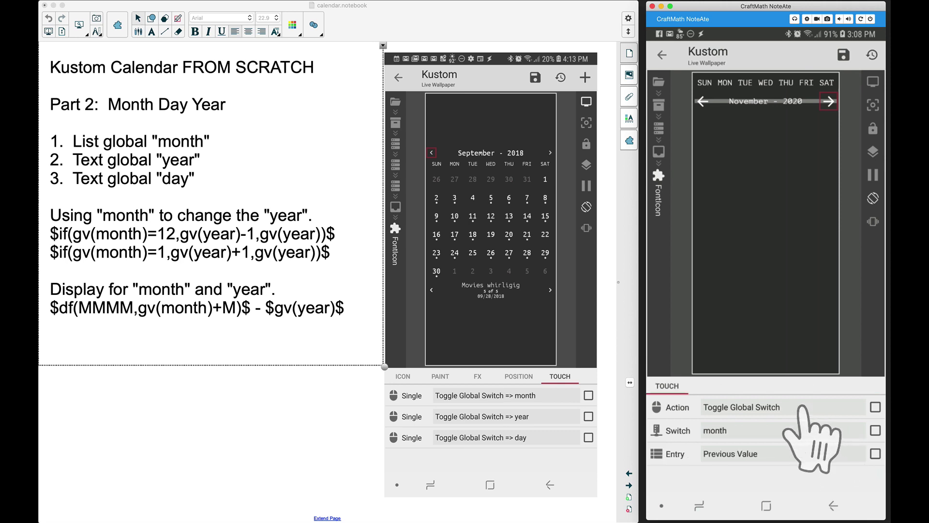
pyautogui.click(726, 455)
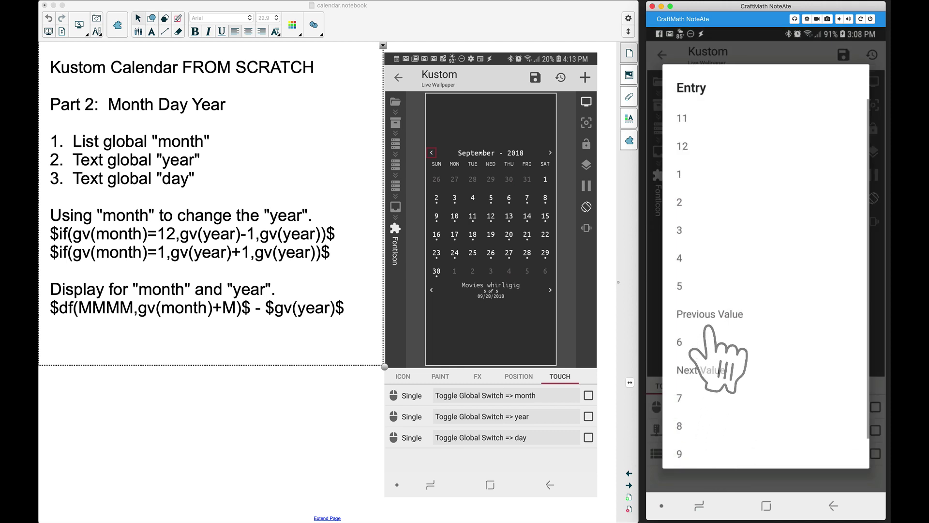
pyautogui.click(698, 372)
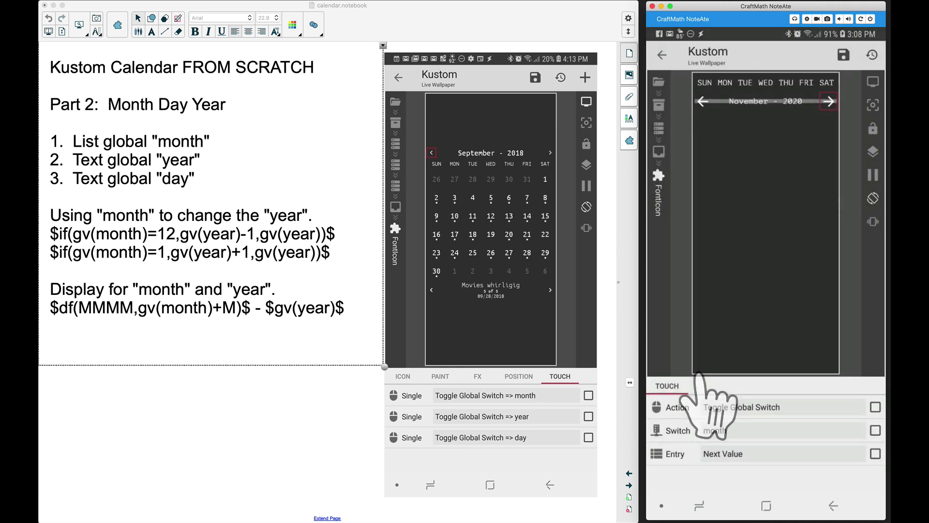
pyautogui.click(832, 504)
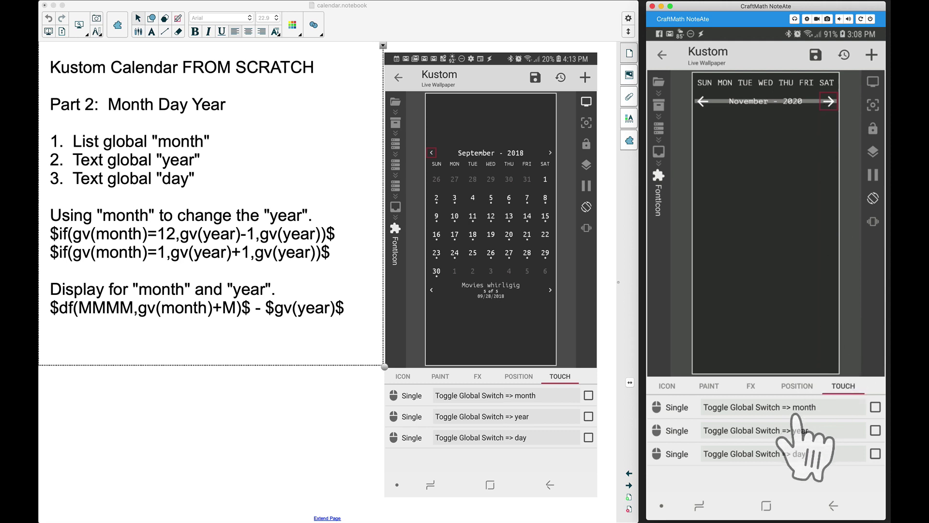
# Change the forward arrow's year touch action formula to $if(gv(month)=1,gv(year)+1,gv(year))$ and confirm it
pyautogui.click(781, 432)
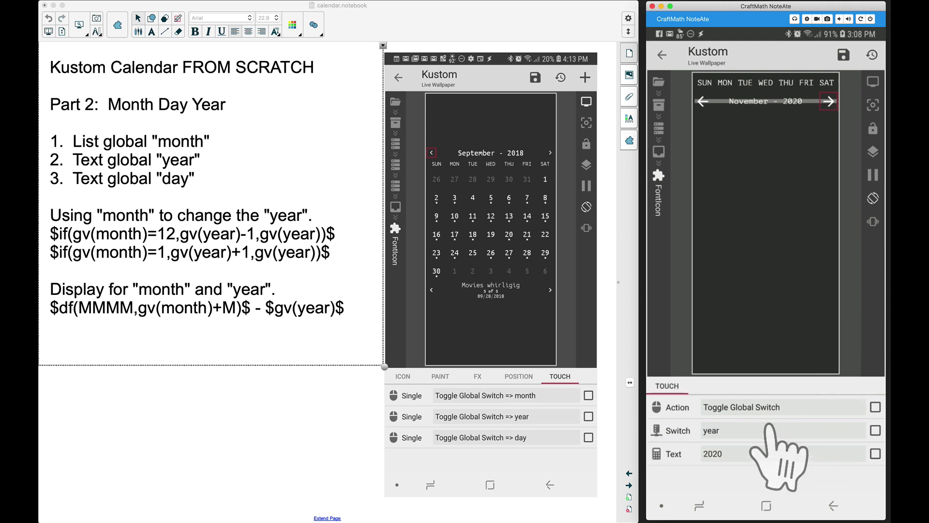
pyautogui.click(746, 455)
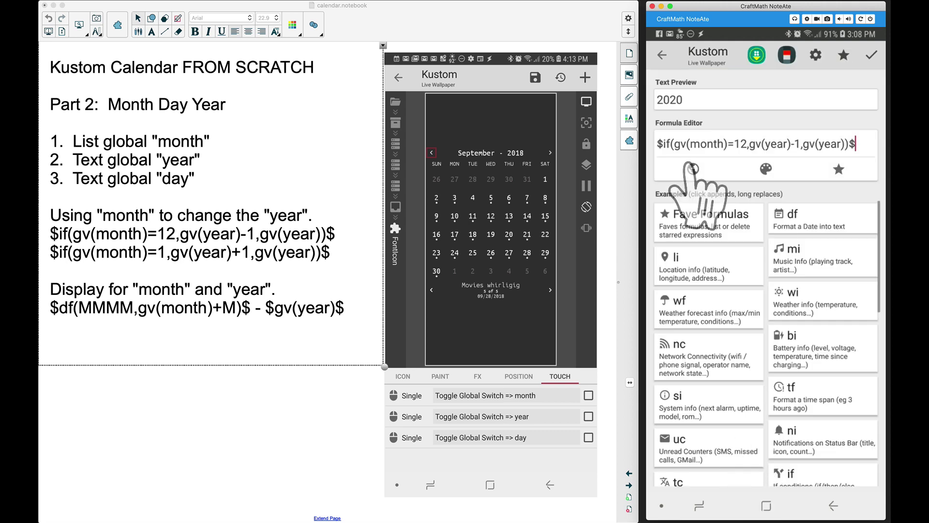
pyautogui.click(745, 146)
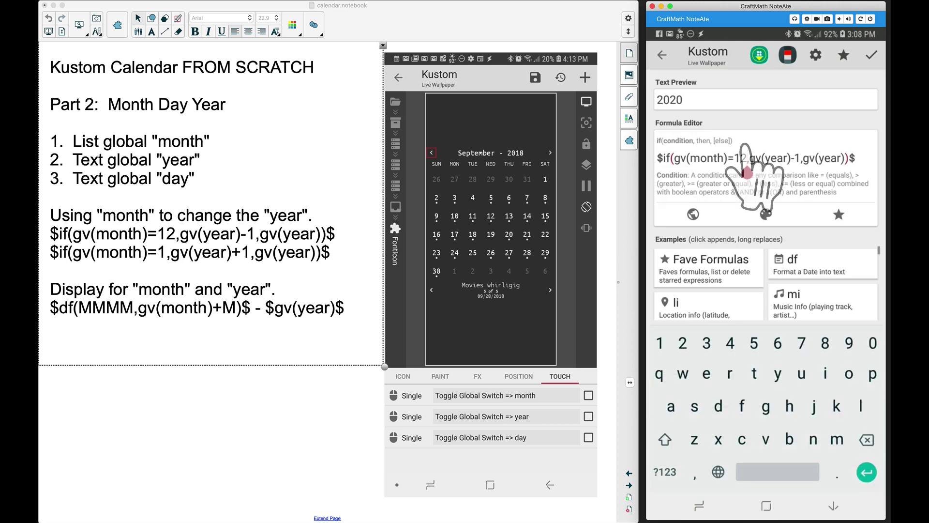
pyautogui.press('BackSpace')
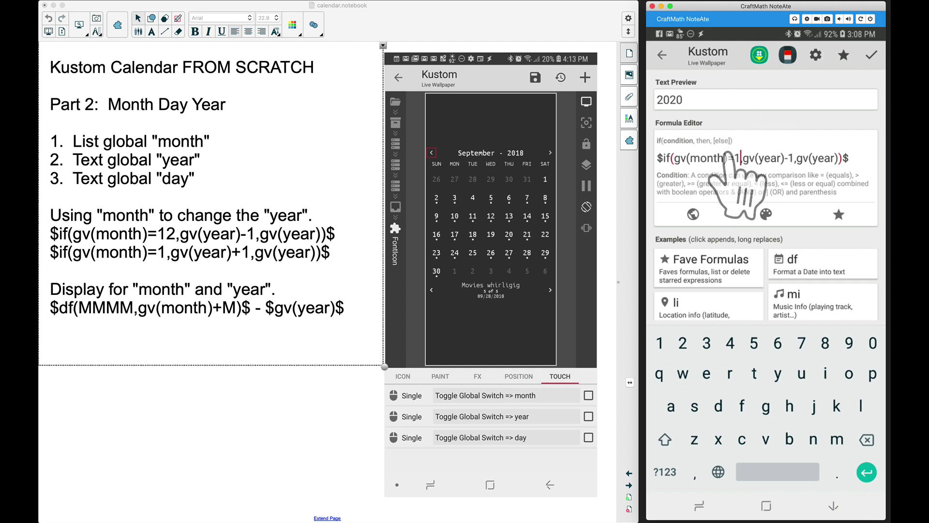
pyautogui.click(788, 167)
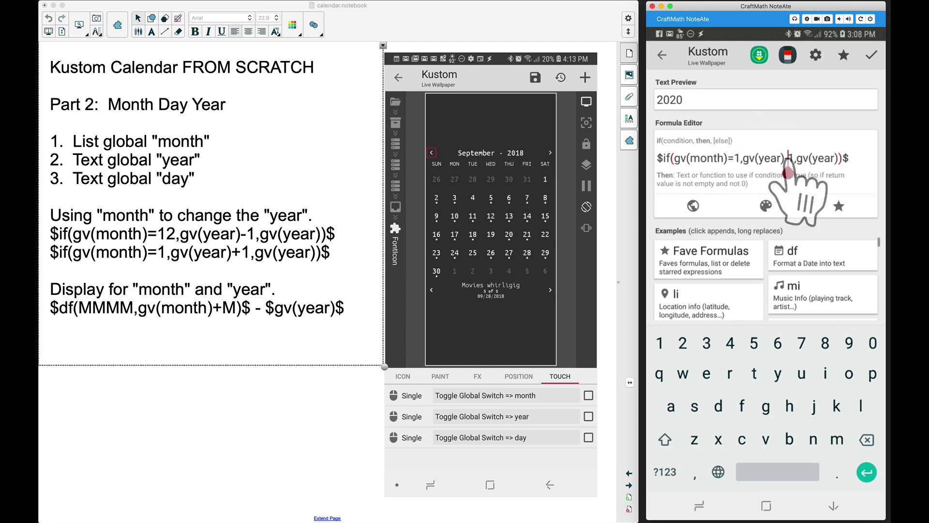
pyautogui.press('BackSpace')
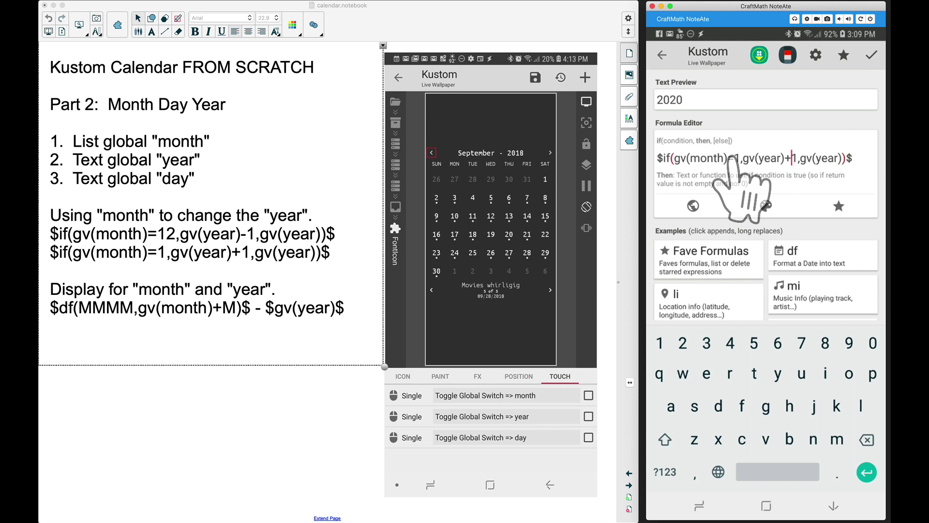
pyautogui.click(792, 158)
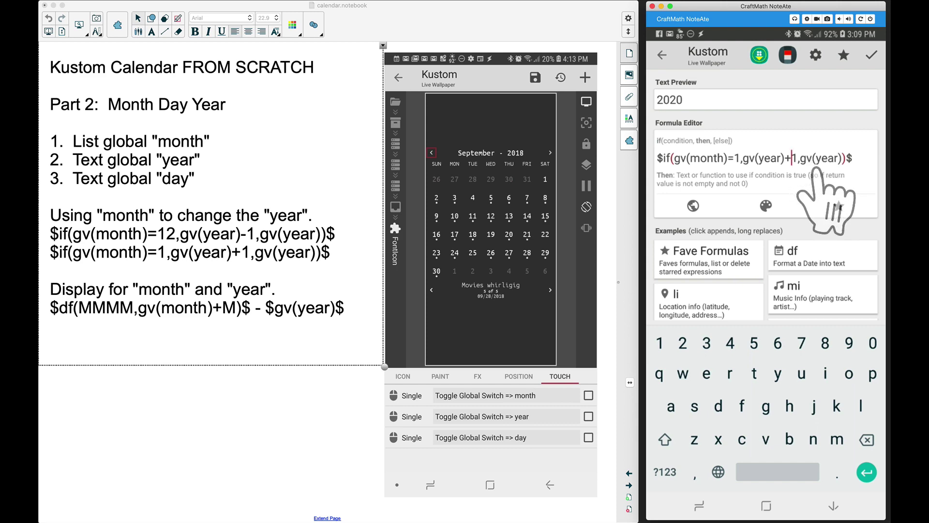
pyautogui.click(871, 52)
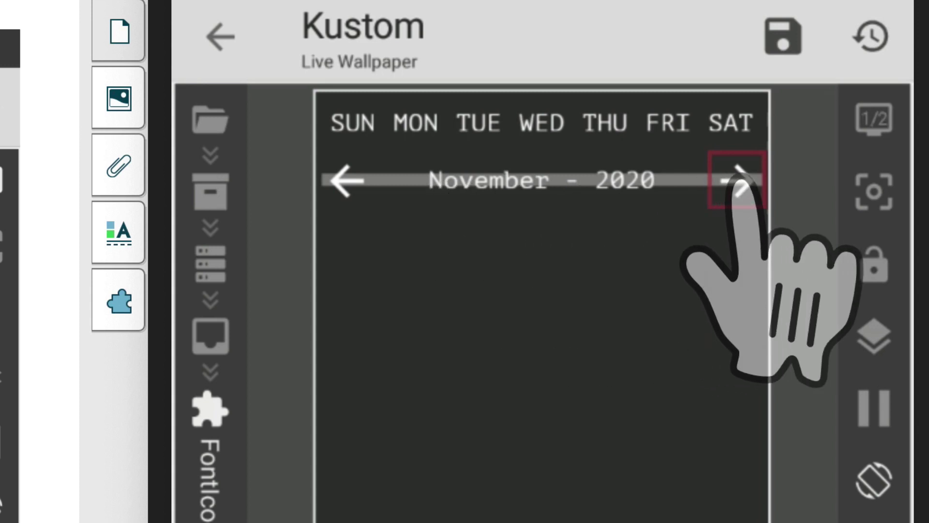
# Test the forward arrow in the preview by advancing the display month by month to January 2022
pyautogui.click(737, 180)
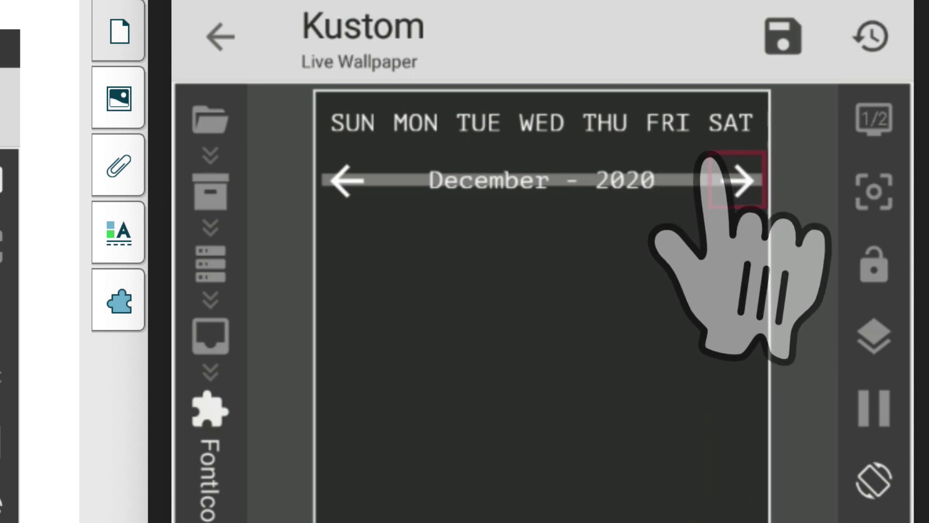
pyautogui.click(737, 180)
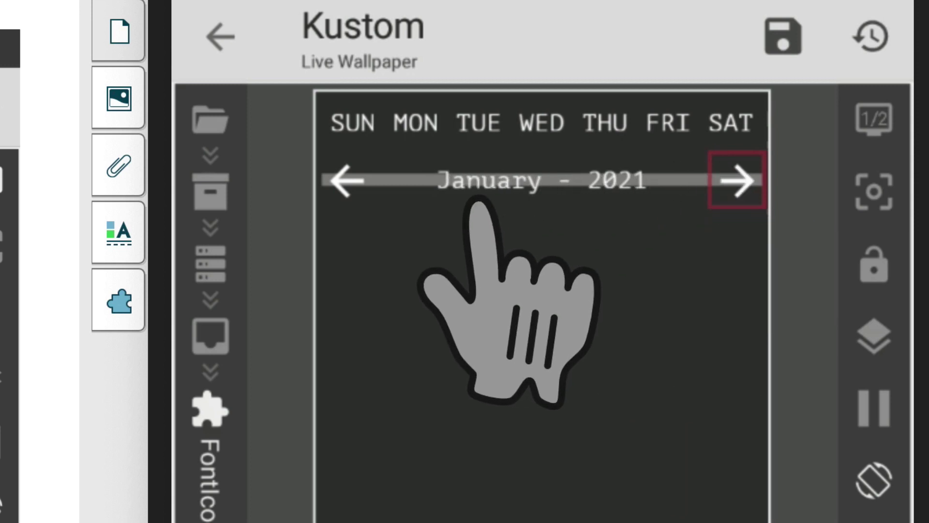
pyautogui.click(737, 180)
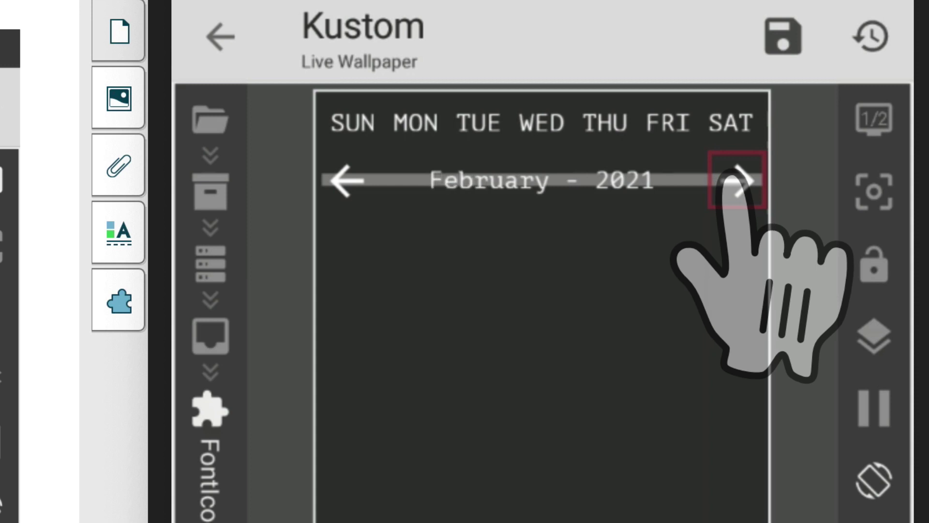
pyautogui.click(736, 180)
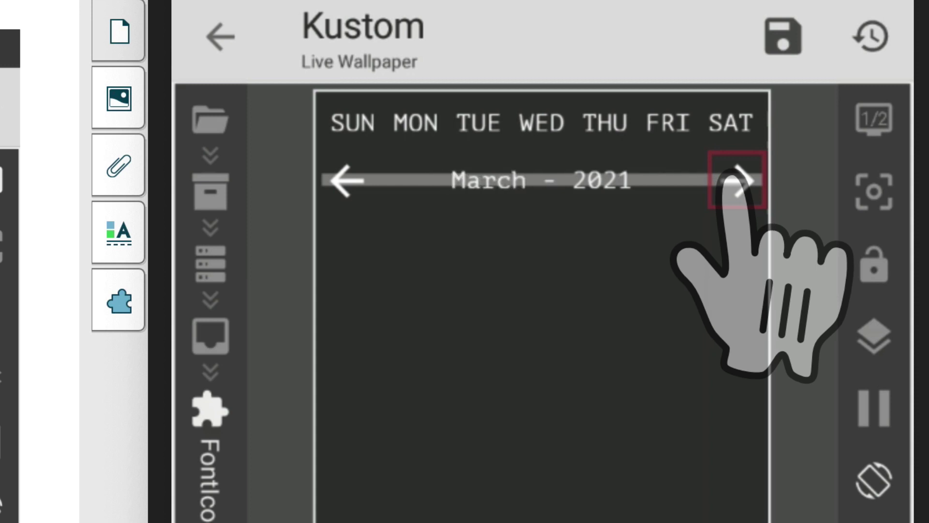
pyautogui.click(737, 180)
pyautogui.click(737, 180)
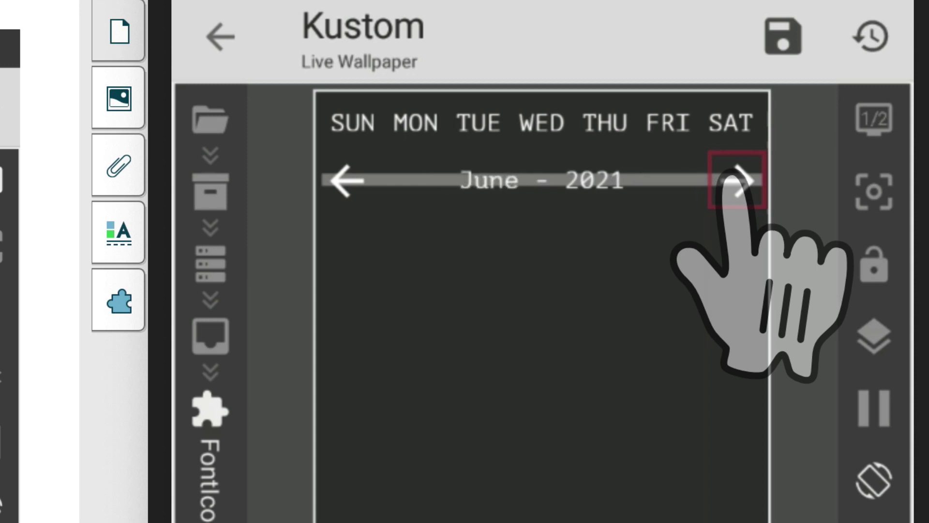
pyautogui.click(736, 180)
pyautogui.click(737, 180)
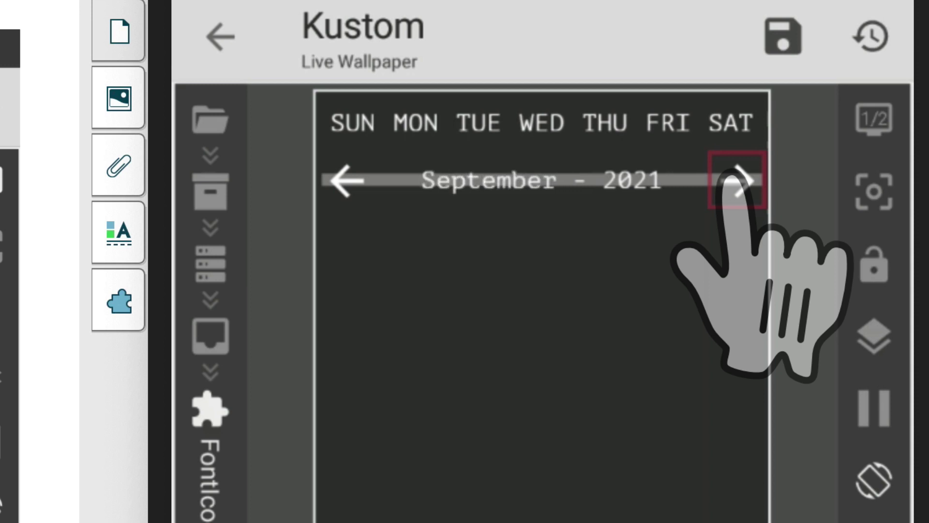
pyautogui.click(736, 180)
pyautogui.click(736, 180)
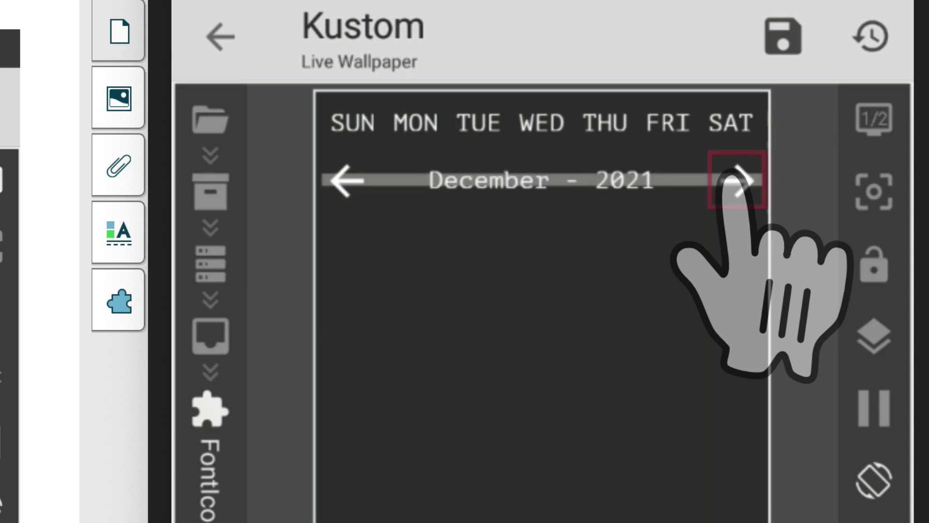
pyautogui.click(737, 180)
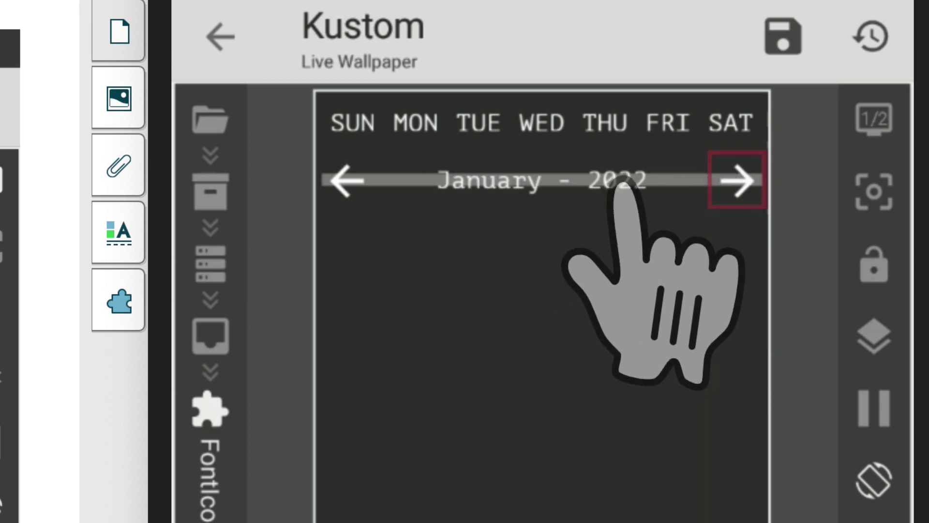
# Test the back arrow in the preview by stepping the display back month by month to December 2020
pyautogui.click(346, 184)
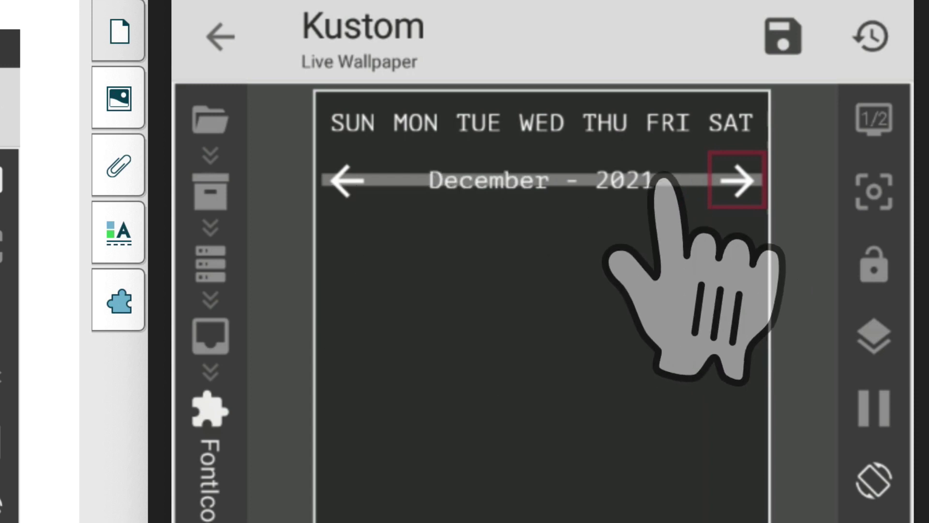
pyautogui.click(346, 184)
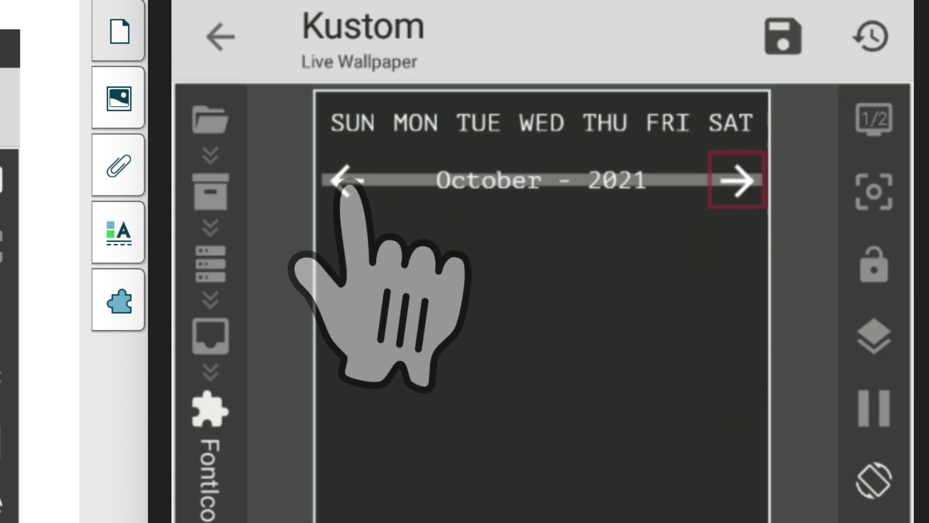
pyautogui.click(345, 184)
pyautogui.click(346, 184)
pyautogui.click(346, 184)
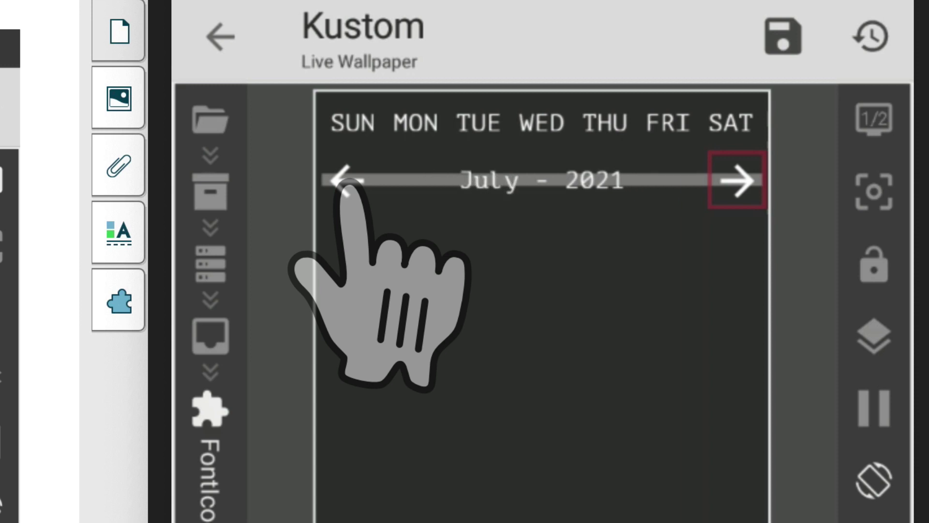
pyautogui.click(345, 184)
pyautogui.click(346, 184)
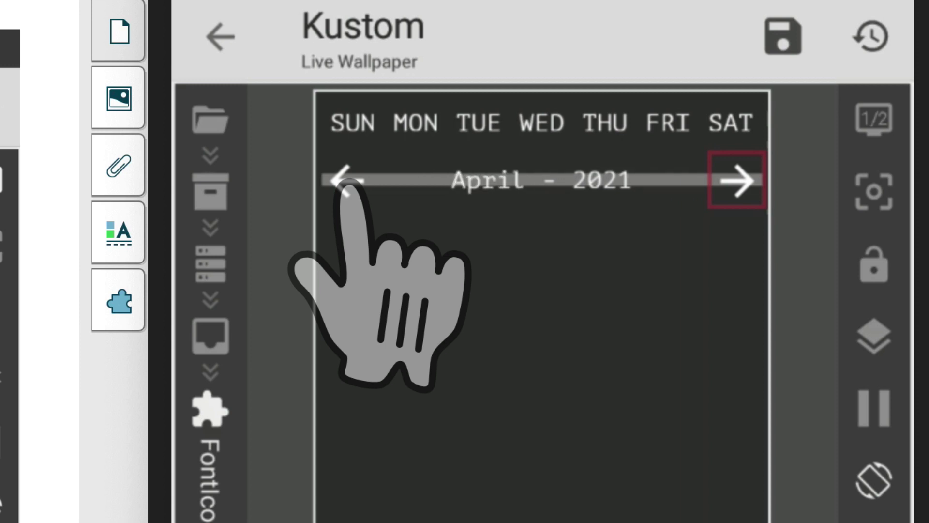
pyautogui.click(346, 184)
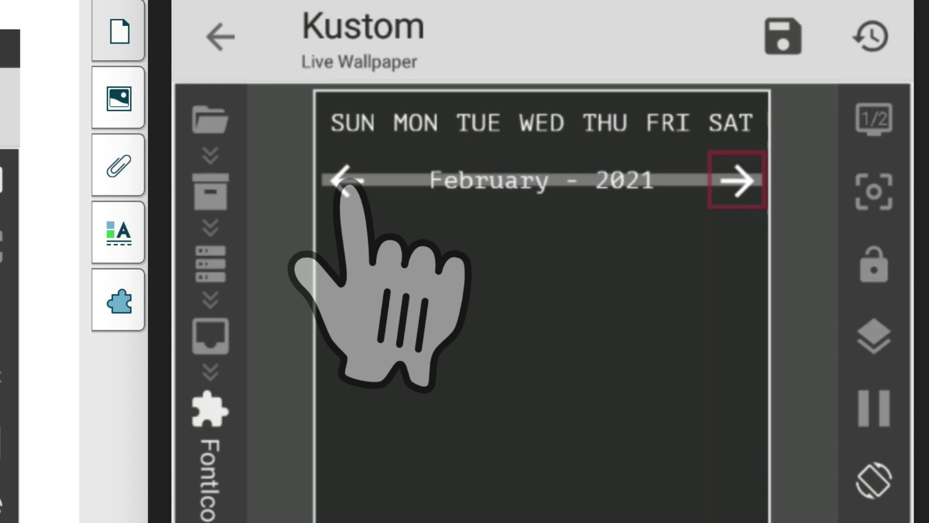
pyautogui.click(346, 184)
pyautogui.click(345, 184)
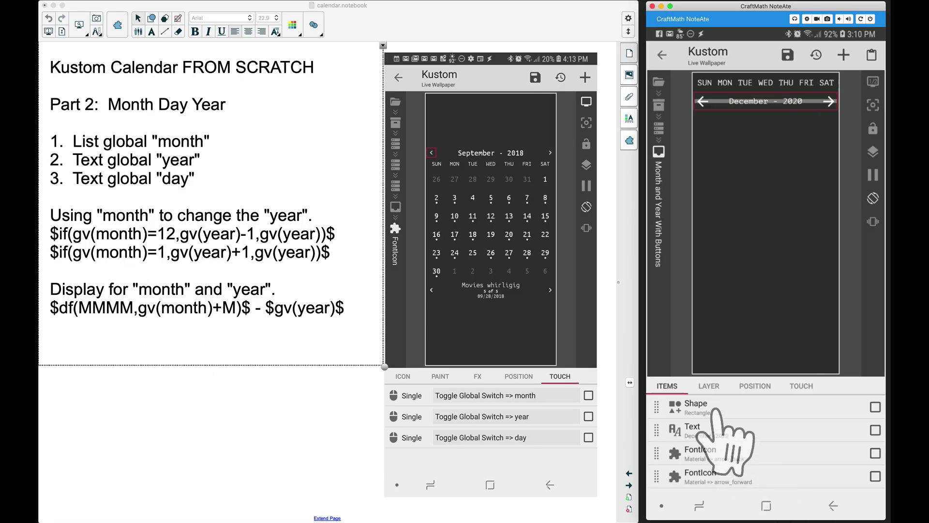
# Make the rectangle shape in the Month and Year With Buttons group fully transparent with the paint color #00FFFFFF
pyautogui.click(715, 409)
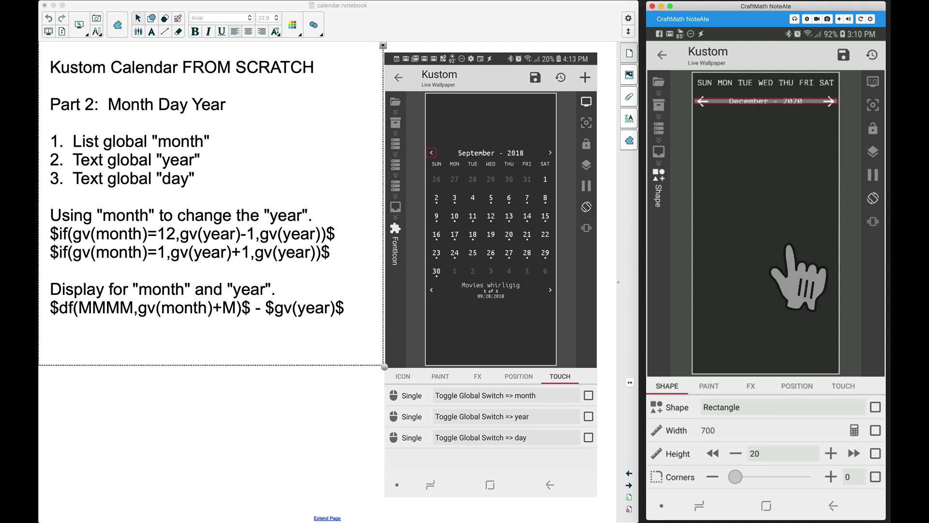
pyautogui.click(717, 387)
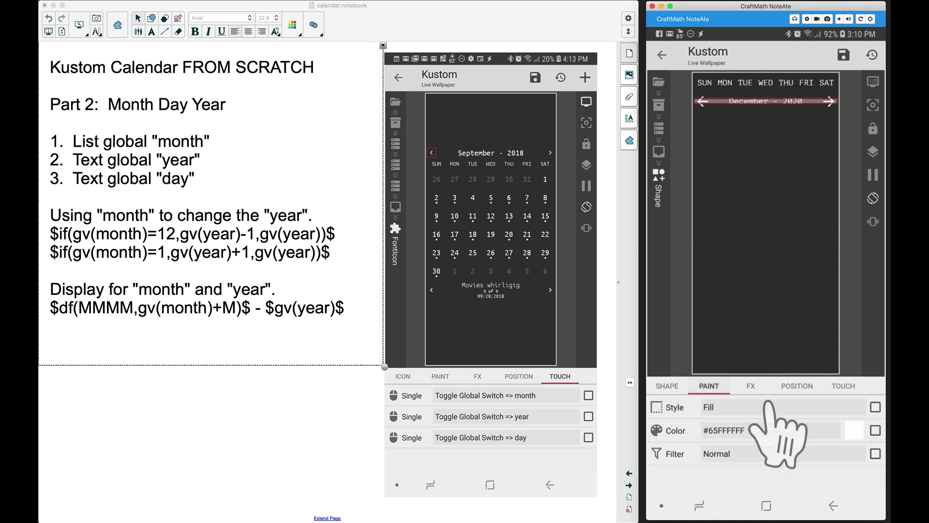
pyautogui.click(844, 430)
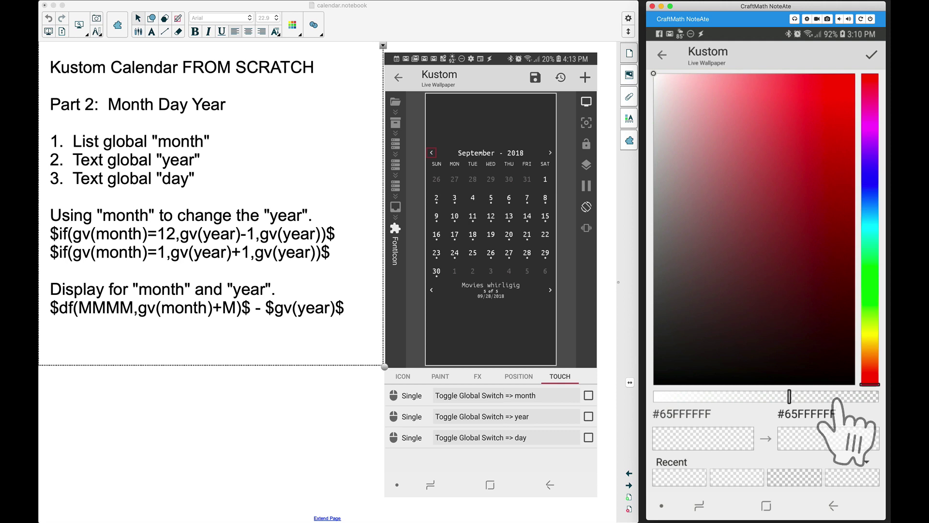
pyautogui.moveTo(840, 396); pyautogui.dragTo(902, 426)
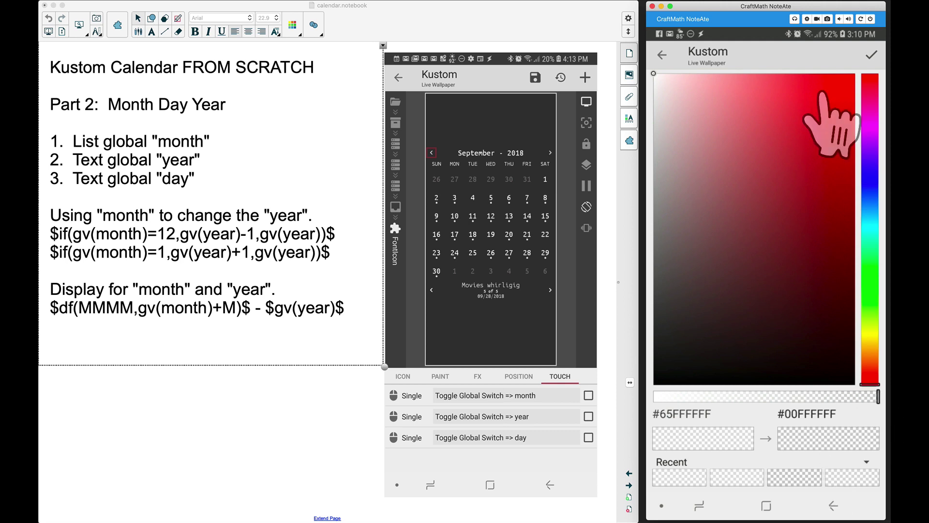
pyautogui.click(871, 54)
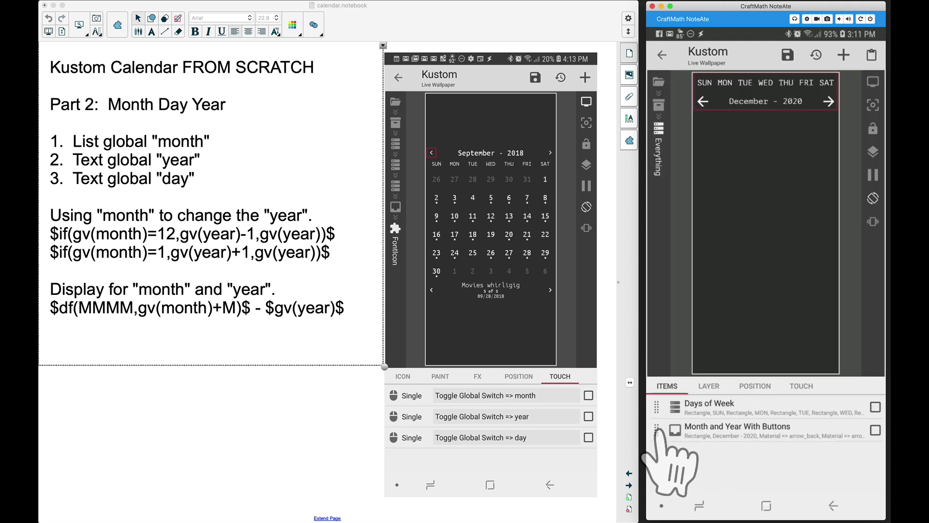
# Move the Month and Year With Buttons group above Days of Week in the Everything group
pyautogui.moveTo(657, 432); pyautogui.dragTo(656, 405)
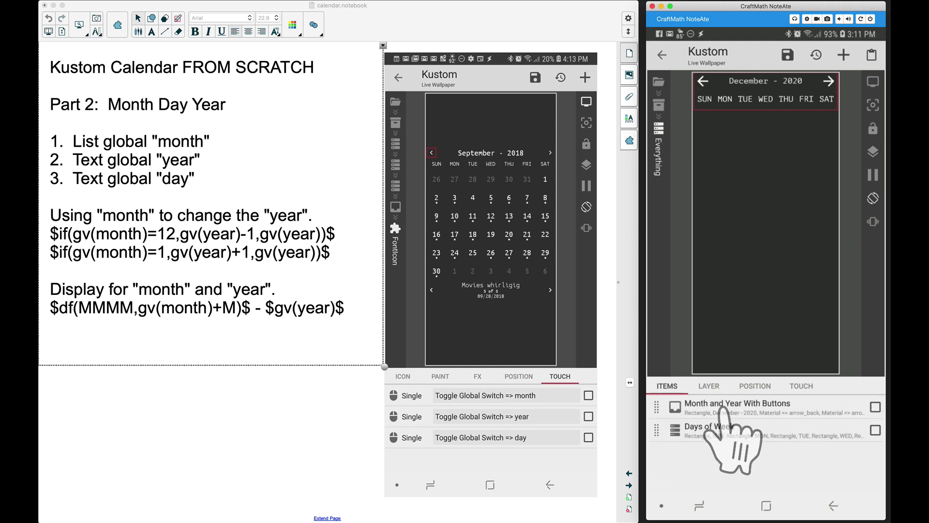